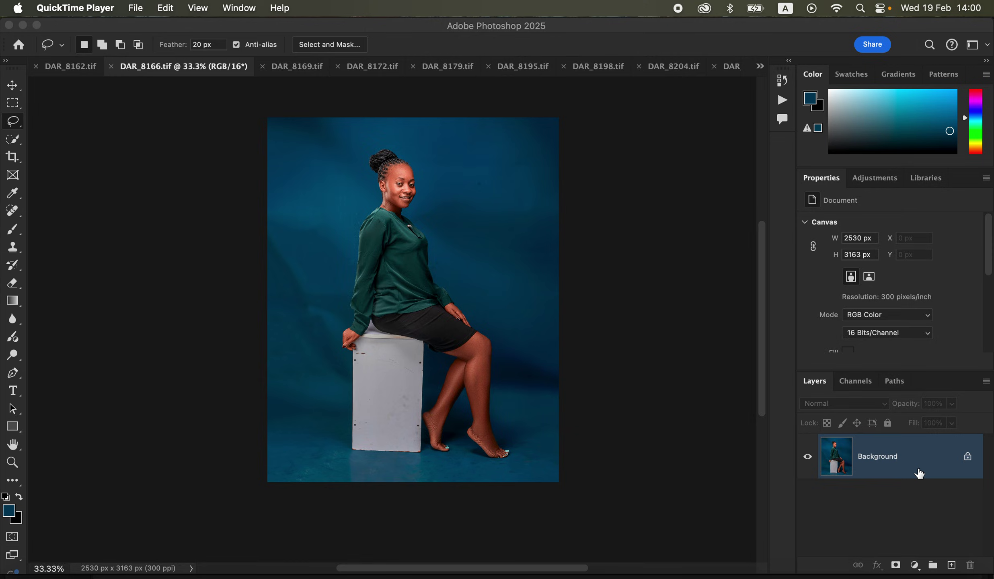
Step: Duplicate the Background layer and select the seated woman on the copy with the automatic Subject selection
{"action": "left_click_drag", "start_coordinate": [918, 469], "coordinate": [918, 471]}
{"action": "key", "text": "super+j"}
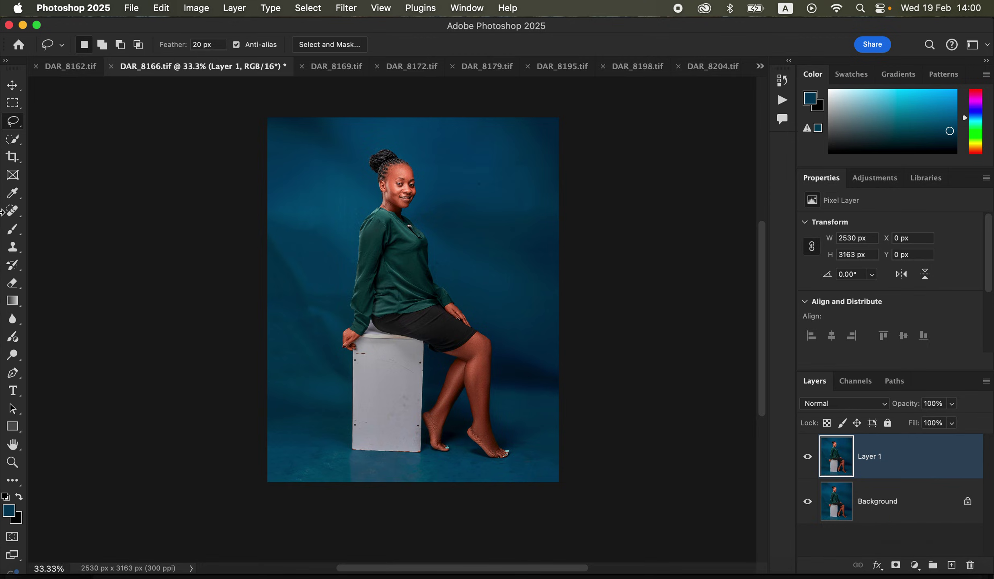
{"action": "left_click", "coordinate": [13, 141]}
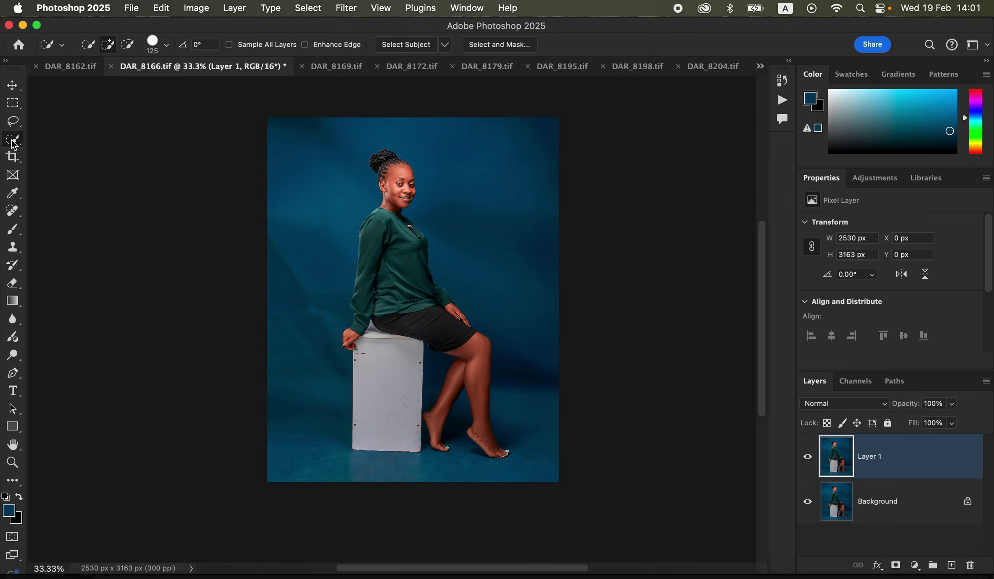
{"action": "left_click", "coordinate": [308, 9]}
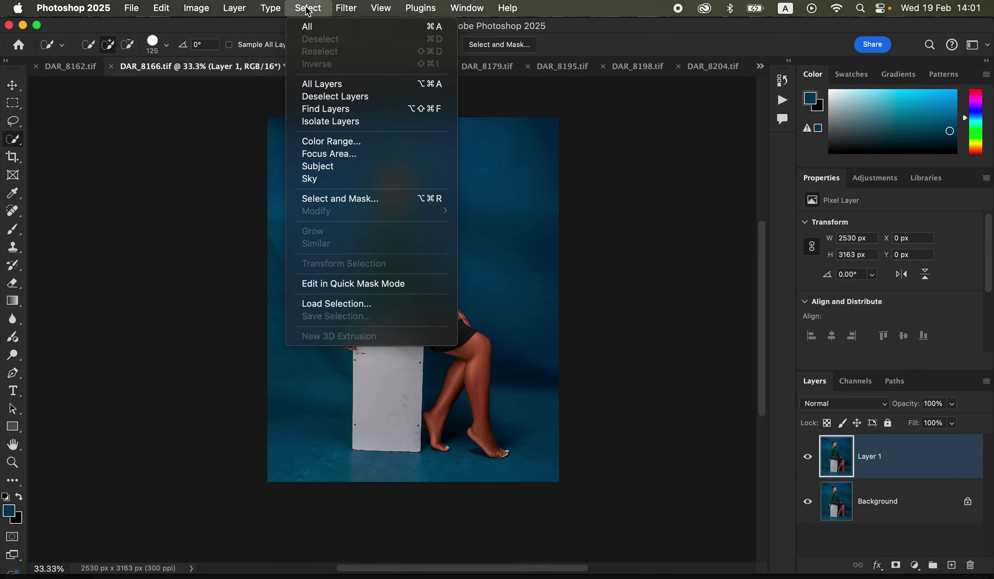
{"action": "left_click", "coordinate": [329, 166]}
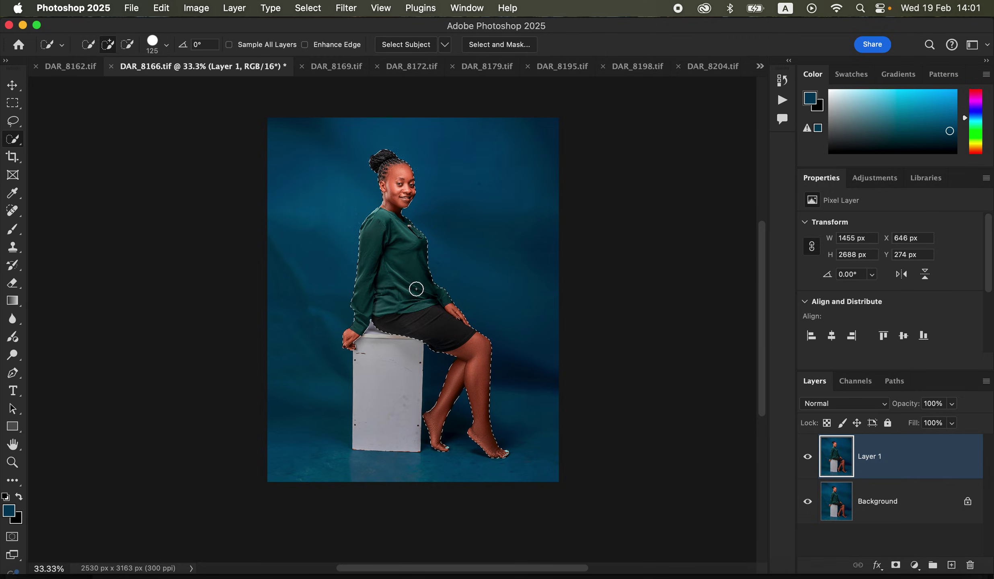
Step: Add the white box under the woman to the selection with the Quick Selection tool
{"action": "left_click", "coordinate": [368, 354]}
{"action": "key", "text": "alt"}
{"action": "key", "text": "alt"}
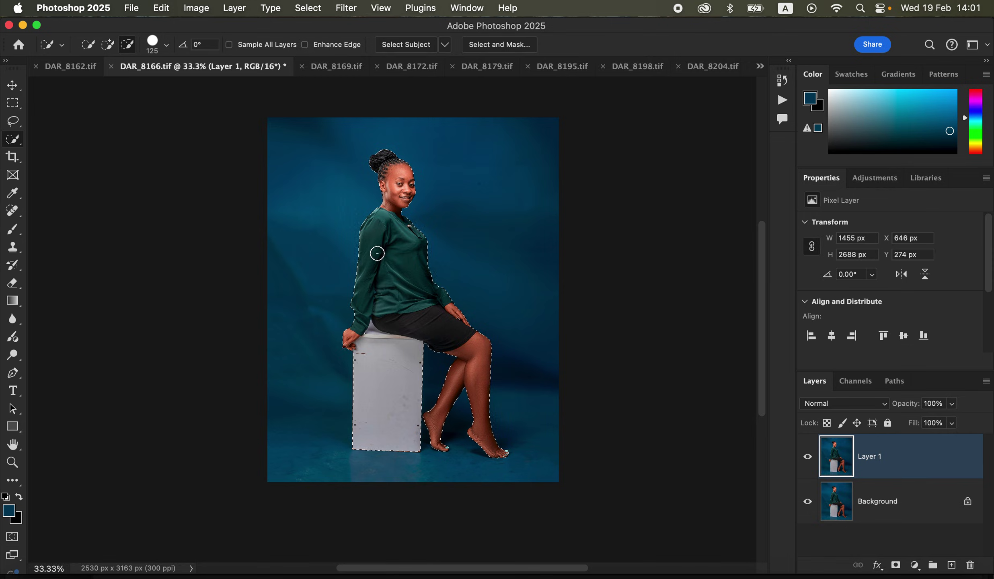
Step: Try subtracting a patch near the white box's upper-left corner from the selection and undo it
{"action": "mouse_move", "coordinate": [353, 343]}
{"action": "left_mouse_down"}
{"action": "mouse_move", "coordinate": [371, 377]}
{"action": "mouse_move", "coordinate": [380, 362]}
{"action": "left_mouse_up"}
{"action": "key", "text": "shift"}
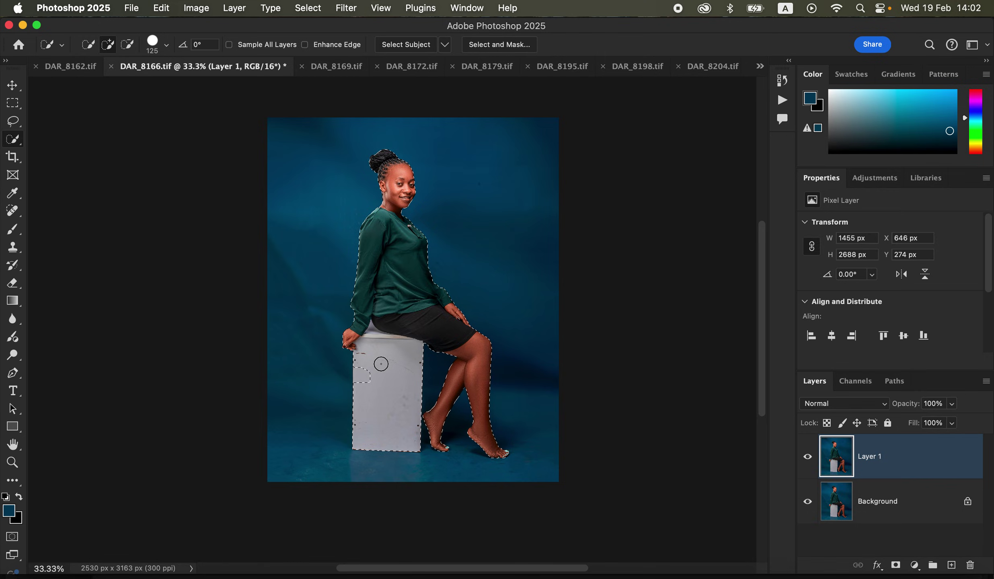
{"action": "key", "text": "super+z"}
Step: Invert the selection to target the blue backdrop instead of the woman and the box
{"action": "right_click", "coordinate": [422, 198]}
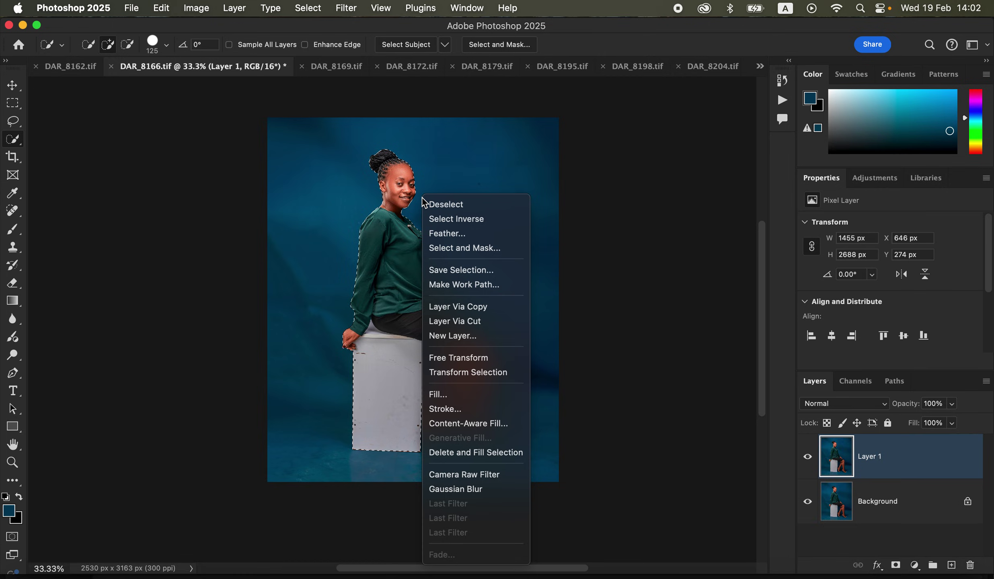
{"action": "left_click", "coordinate": [459, 220]}
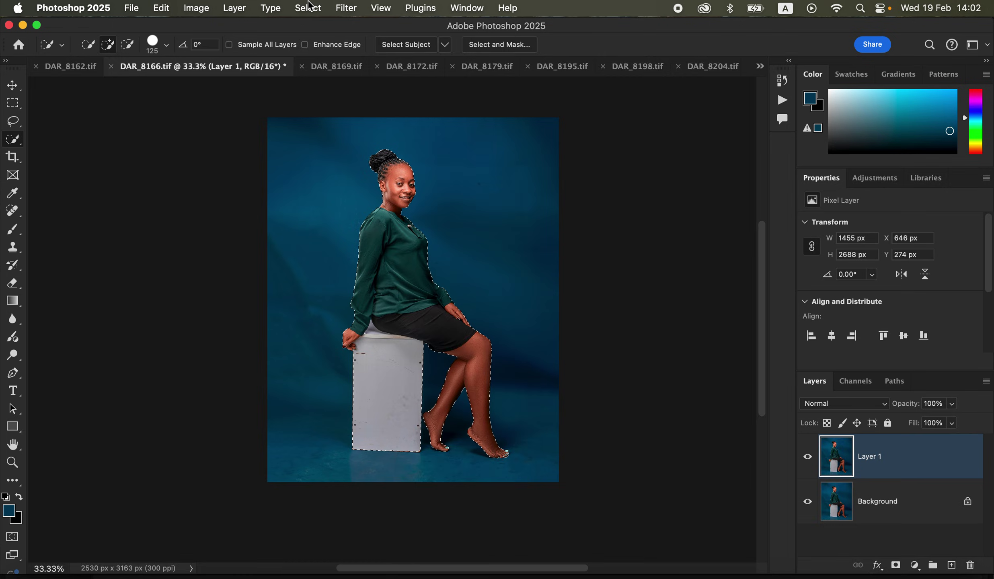
{"action": "left_click", "coordinate": [309, 8]}
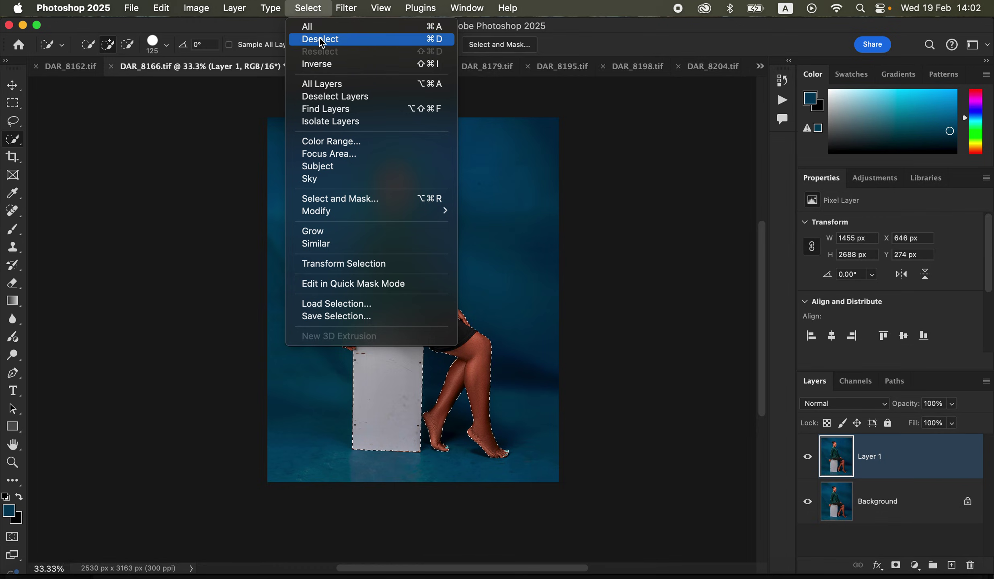
{"action": "left_click", "coordinate": [323, 65]}
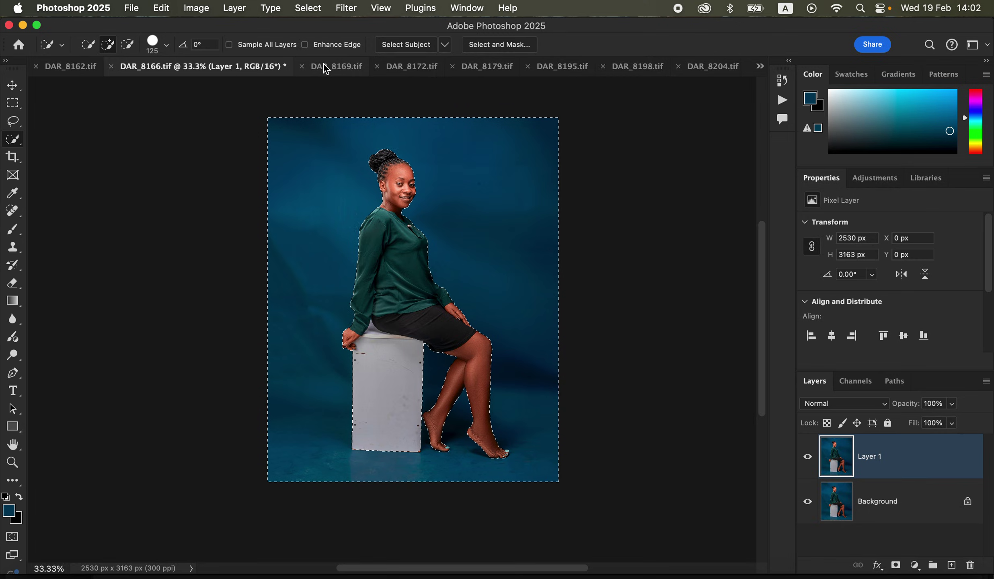
Step: Activate the Brush tool with the Soft Round brush preset
{"action": "left_click", "coordinate": [21, 231]}
{"action": "left_click", "coordinate": [72, 226]}
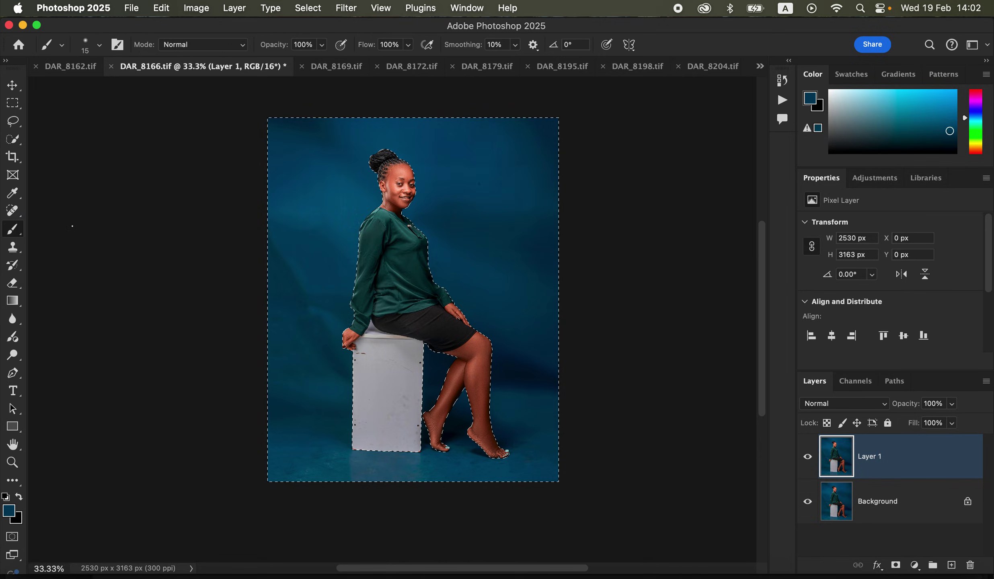
{"action": "left_click", "coordinate": [100, 45]}
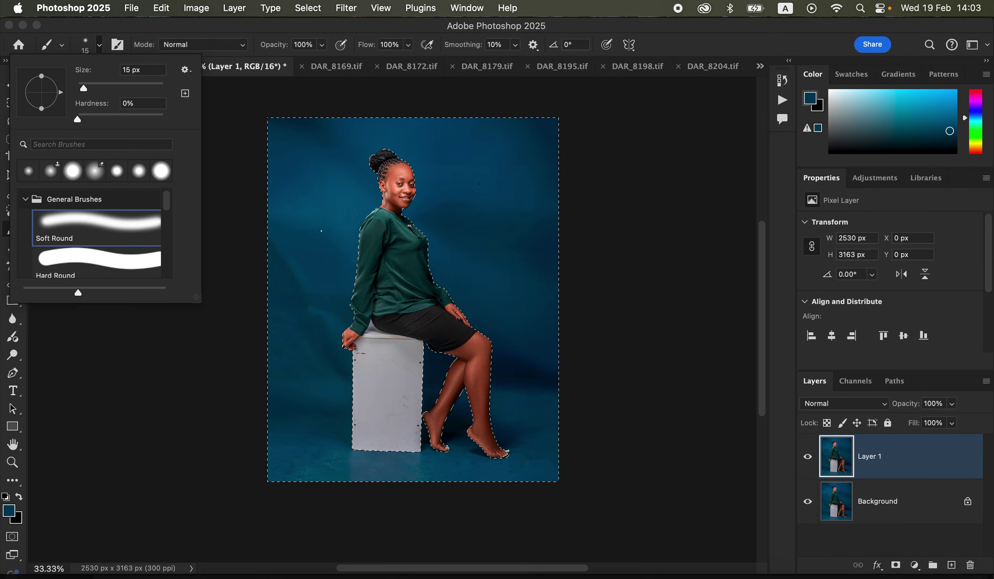
{"action": "left_click", "coordinate": [114, 223]}
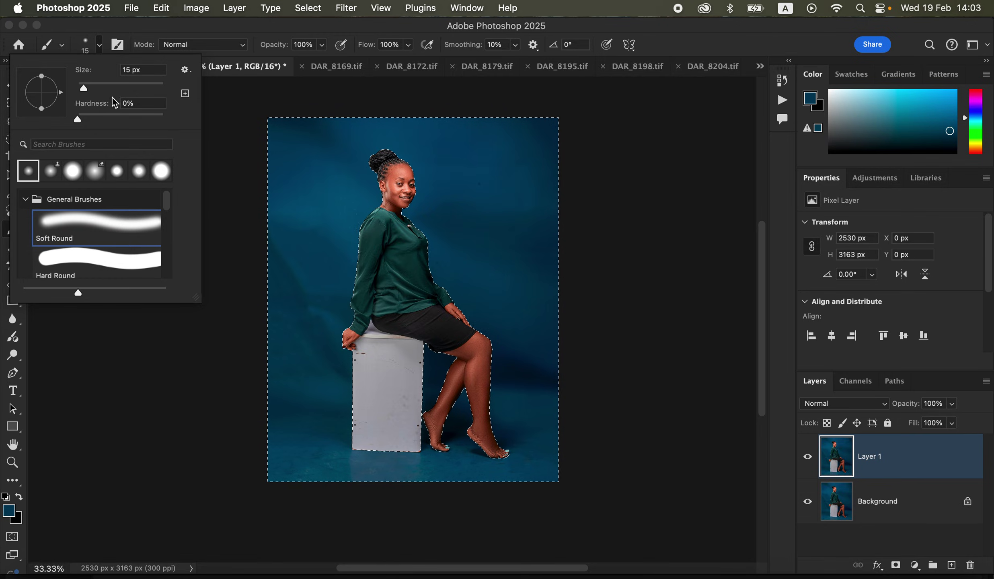
{"action": "left_click", "coordinate": [193, 35]}
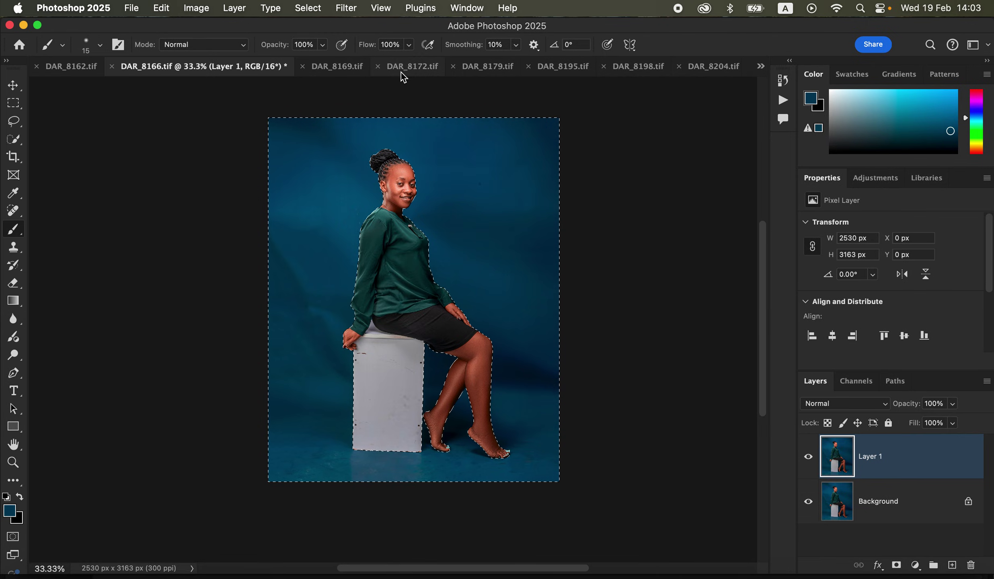
Step: Enlarge the soft brush to 600 px
{"action": "key", "text": "super+equal"}
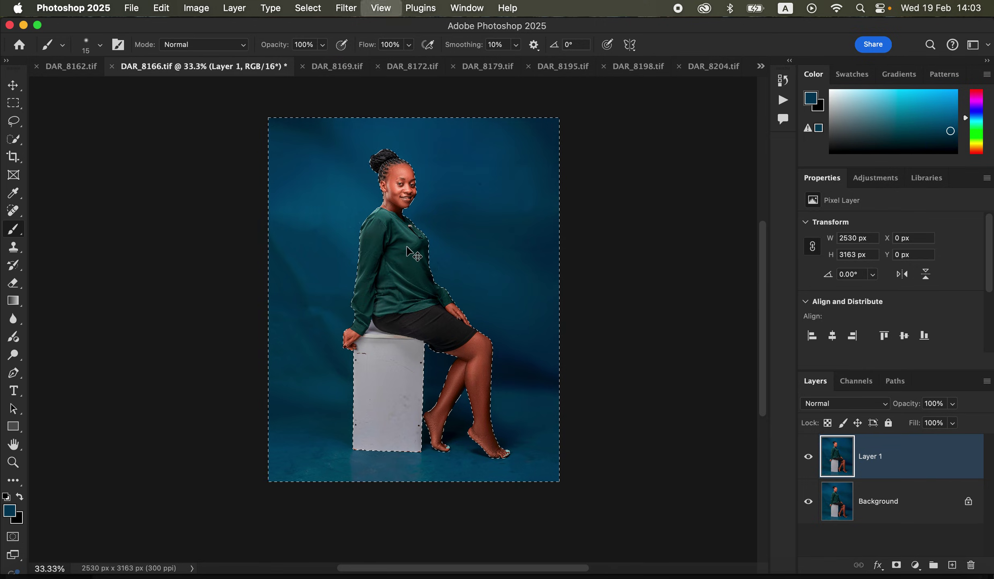
{"action": "key", "text": "super+minus"}
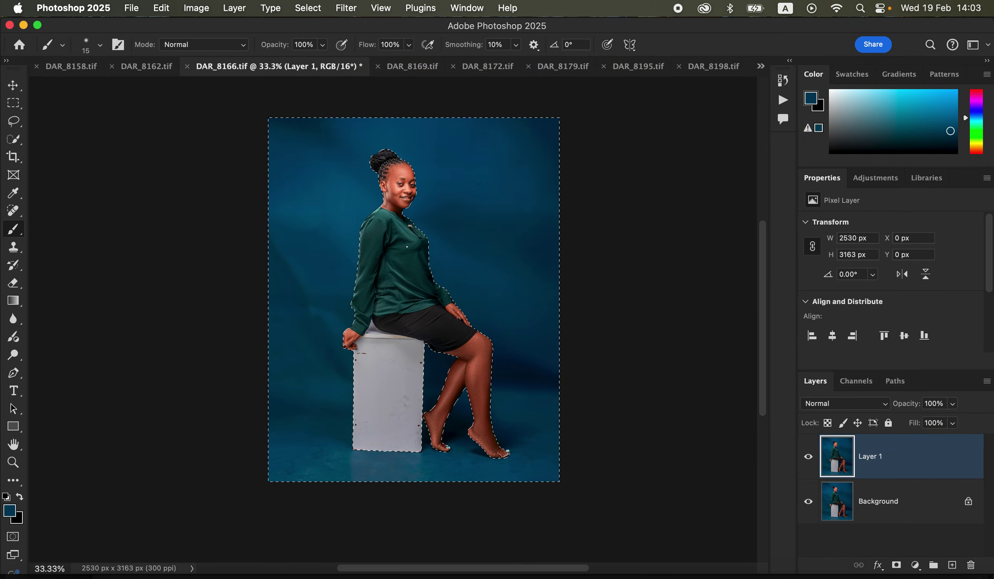
{"action": "key", "text": "bracketright"}
{"action": "key", "text": "bracketright"}
{"action": "key", "text": "bracketright"}
{"action": "key", "text": "bracketright"}
{"action": "key", "text": "bracketright"}
{"action": "key", "text": "bracketright"}
{"action": "key", "text": "bracketright"}
{"action": "key", "text": "bracketright"}
{"action": "key", "text": "bracketright"}
{"action": "key", "text": "bracketright"}
{"action": "key", "text": "bracketright"}
{"action": "key", "text": "bracketright"}
{"action": "key", "text": "bracketright"}
{"action": "key", "text": "bracketright"}
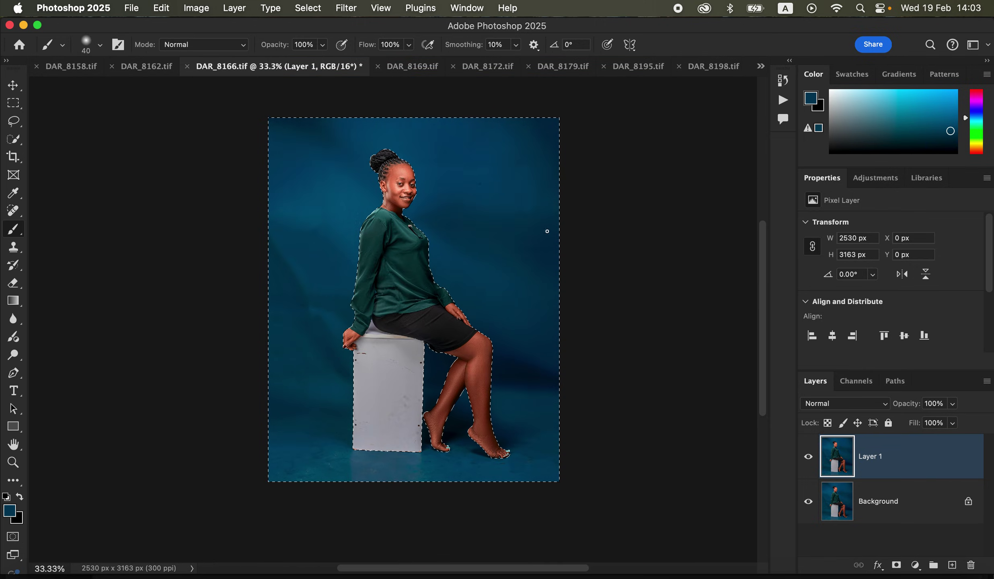
{"action": "key", "text": "bracketright"}
{"action": "key", "text": "bracketright"}
{"action": "key", "text": "bracketright"}
{"action": "key", "text": "bracketright"}
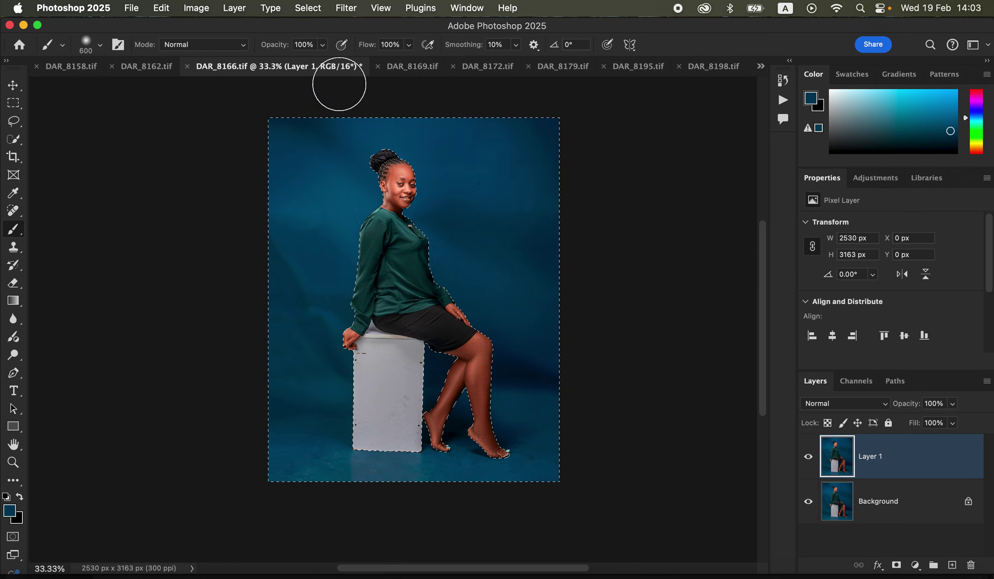
Step: Set the brush opacity to 67%
{"action": "left_click", "coordinate": [322, 45]}
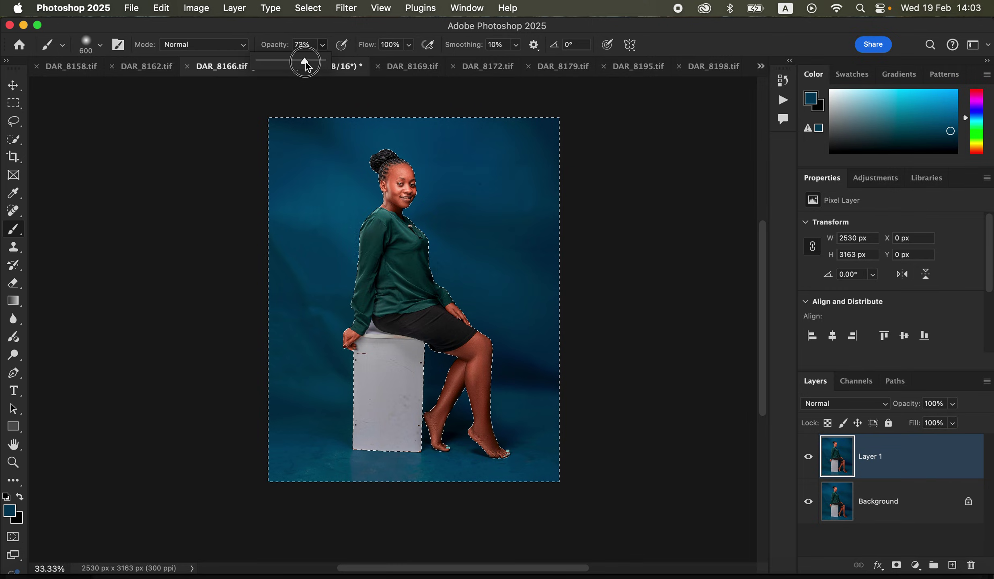
{"action": "left_click", "coordinate": [324, 49]}
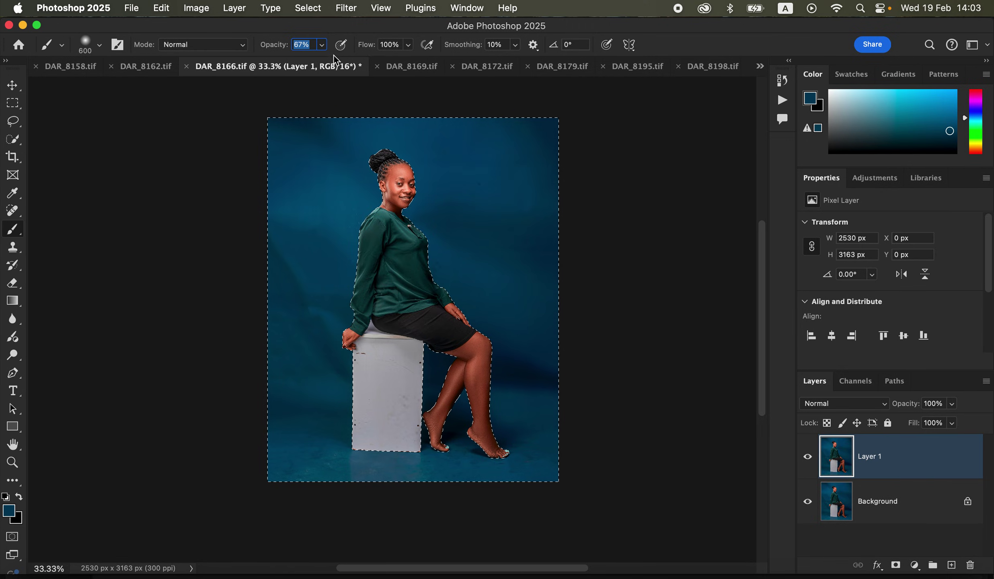
{"action": "key", "text": "Return"}
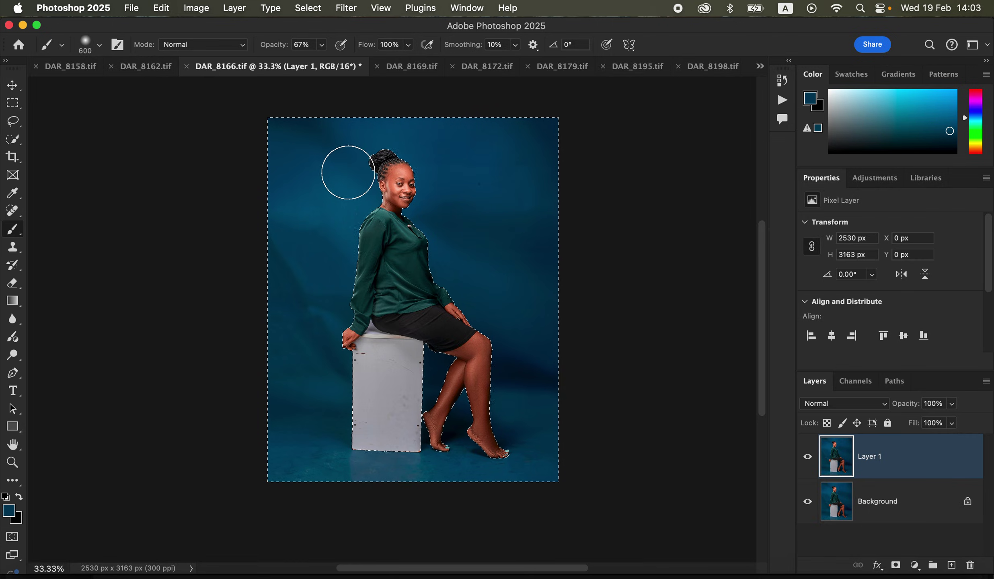
Step: Sample nearby blues and paint over the backdrop's uneven tones behind the woman's head and back on Layer 1
{"action": "left_click", "coordinate": [354, 143], "text": "alt"}
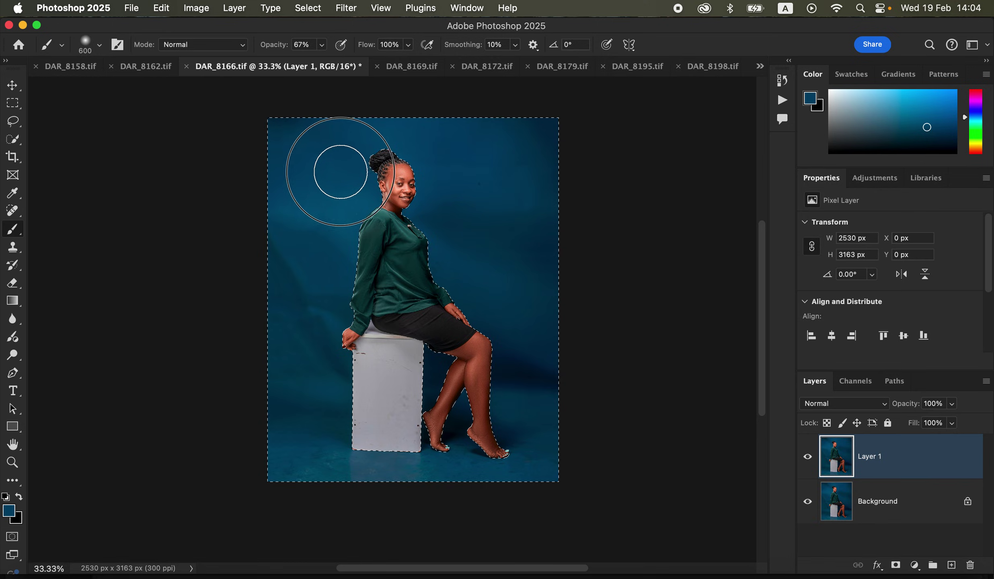
{"action": "left_click", "coordinate": [335, 184], "text": "alt"}
{"action": "left_click", "coordinate": [337, 183], "text": "alt"}
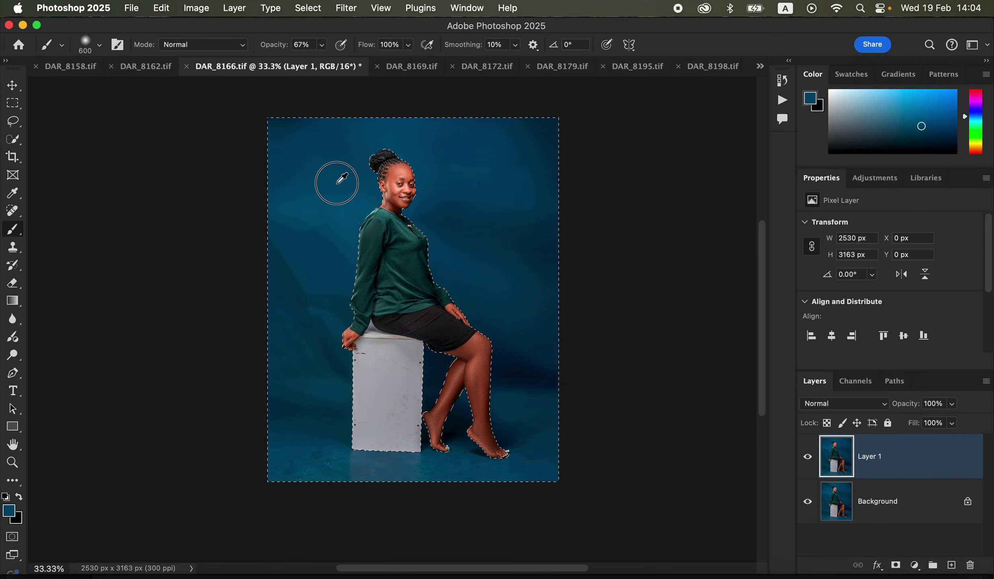
{"action": "left_click", "coordinate": [333, 215], "text": "alt"}
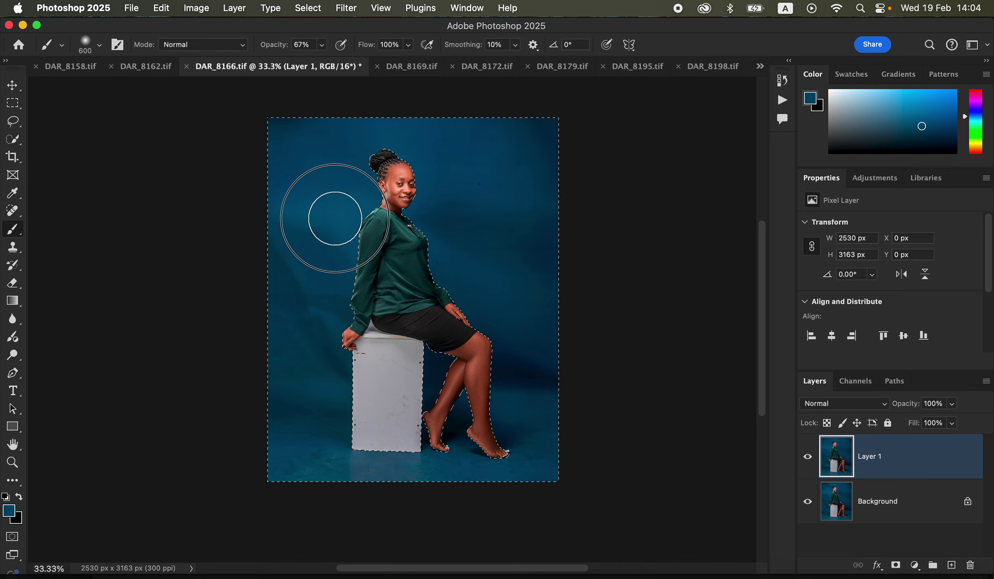
{"action": "mouse_move", "coordinate": [331, 231]}
{"action": "left_mouse_down"}
{"action": "mouse_move", "coordinate": [310, 213]}
{"action": "mouse_move", "coordinate": [311, 348]}
{"action": "mouse_move", "coordinate": [322, 375]}
{"action": "mouse_move", "coordinate": [300, 349]}
{"action": "mouse_move", "coordinate": [299, 295]}
{"action": "mouse_move", "coordinate": [292, 304]}
{"action": "mouse_move", "coordinate": [310, 257]}
{"action": "mouse_move", "coordinate": [311, 355]}
{"action": "mouse_move", "coordinate": [285, 387]}
{"action": "mouse_move", "coordinate": [304, 315]}
{"action": "mouse_move", "coordinate": [298, 258]}
{"action": "mouse_move", "coordinate": [313, 316]}
{"action": "mouse_move", "coordinate": [300, 228]}
{"action": "mouse_move", "coordinate": [371, 195]}
{"action": "left_mouse_up"}
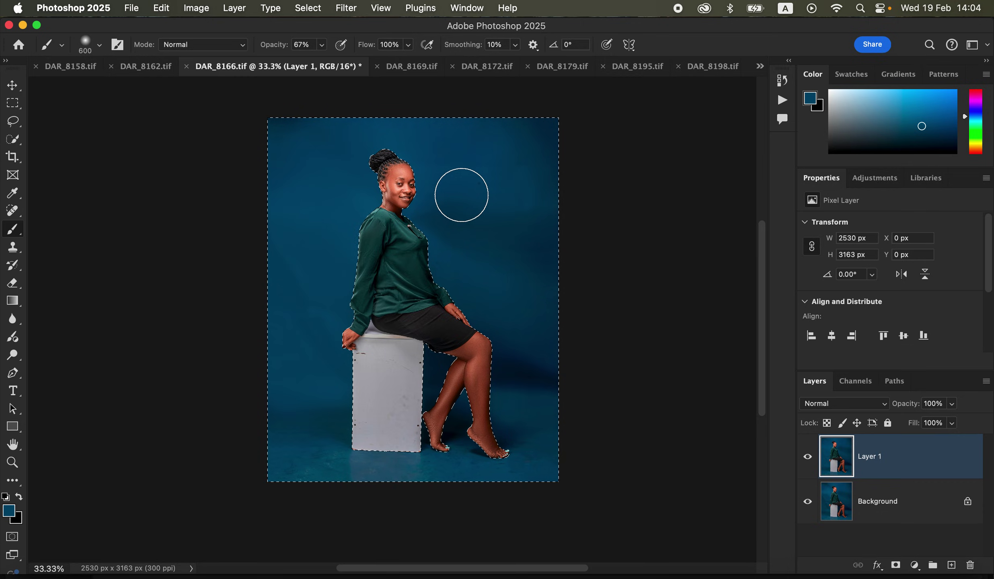
Step: Paint the backdrop in front of the woman with repeatedly sampled blues, covering creases and dark patches from face height down to her legs
{"action": "left_click_drag", "start_coordinate": [427, 192], "coordinate": [425, 197]}
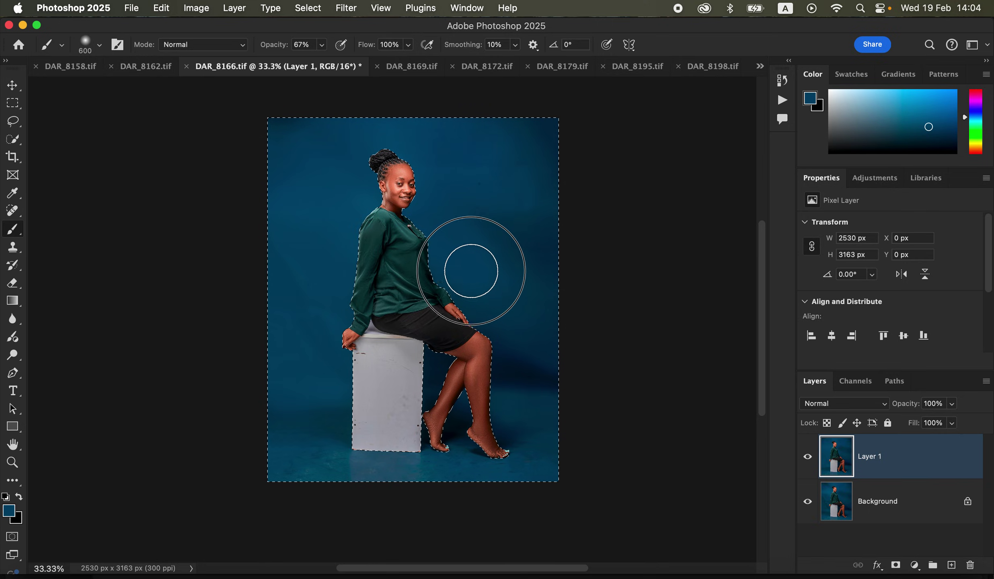
{"action": "left_click", "coordinate": [524, 278], "text": "alt"}
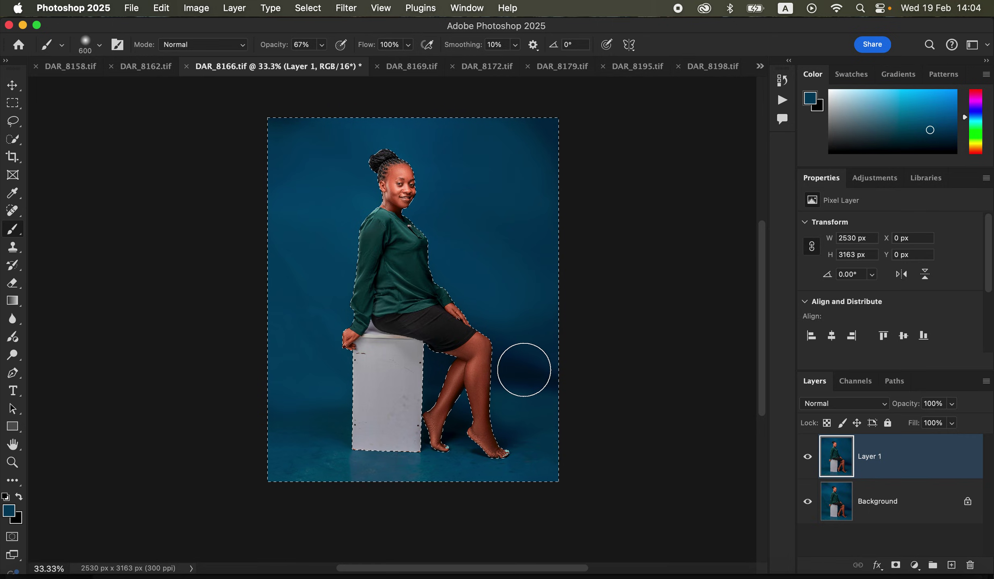
{"action": "left_click_drag", "start_coordinate": [546, 313], "coordinate": [546, 317]}
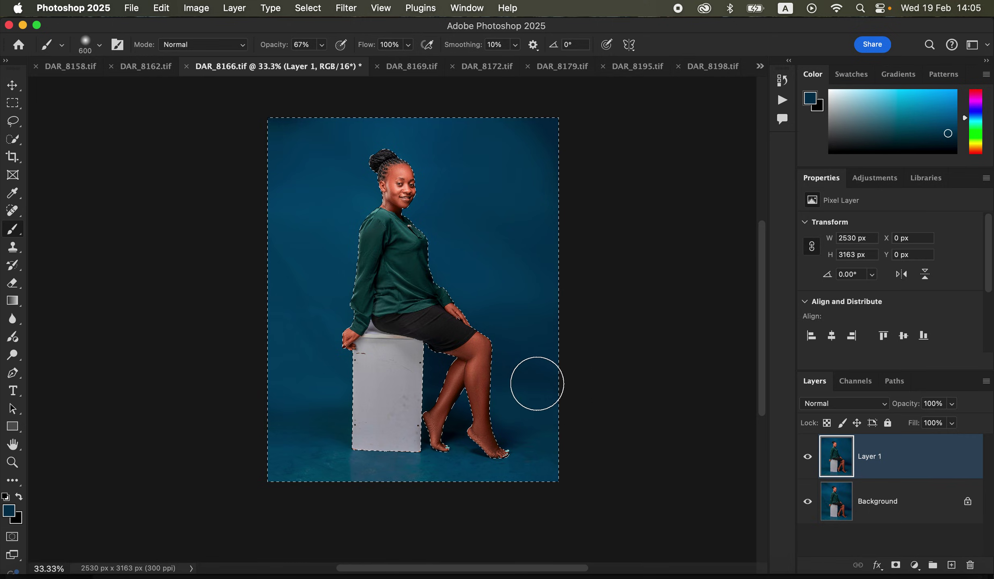
{"action": "left_click", "coordinate": [514, 339], "text": "alt"}
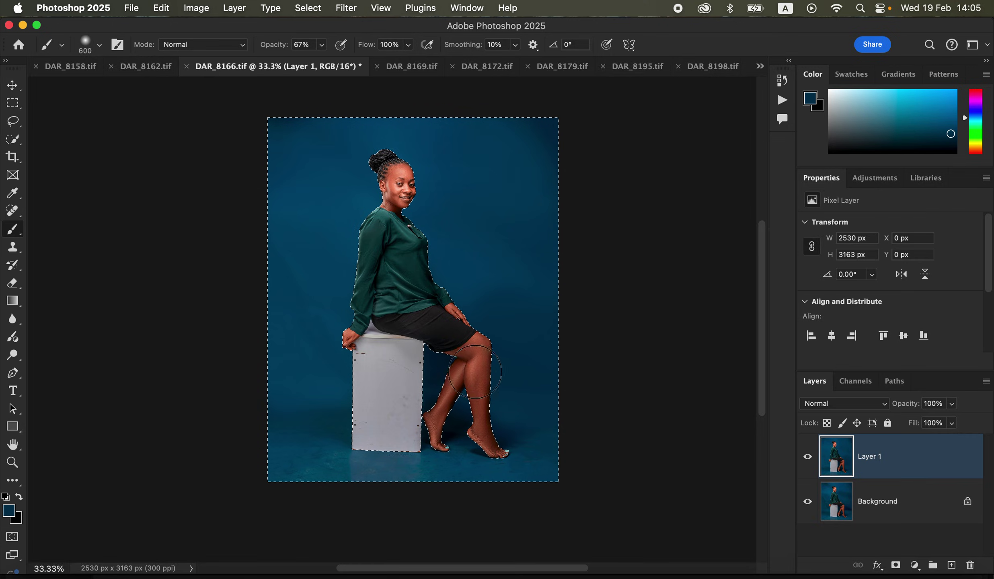
{"action": "left_click", "coordinate": [486, 326], "text": "alt"}
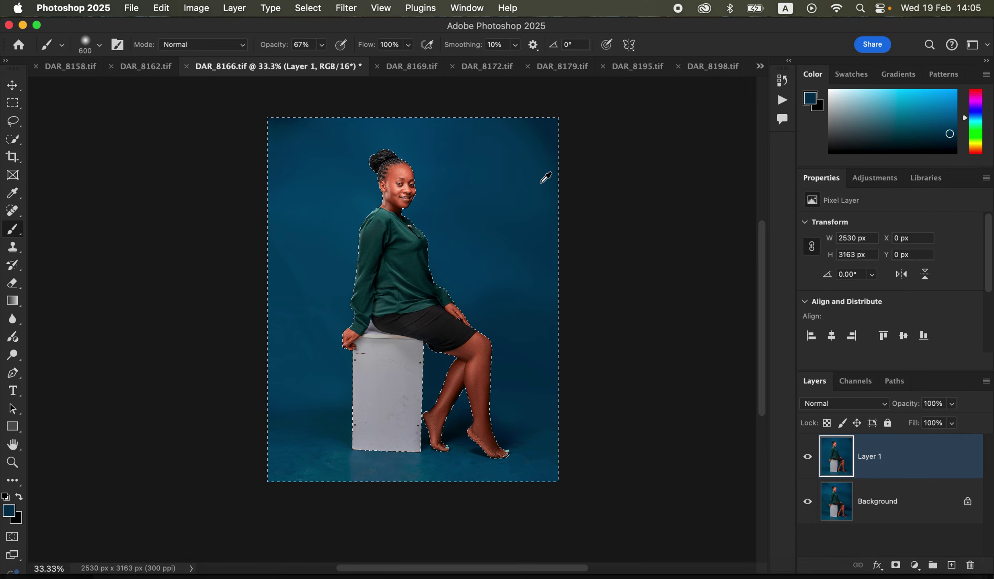
{"action": "left_click", "coordinate": [486, 287], "text": "alt"}
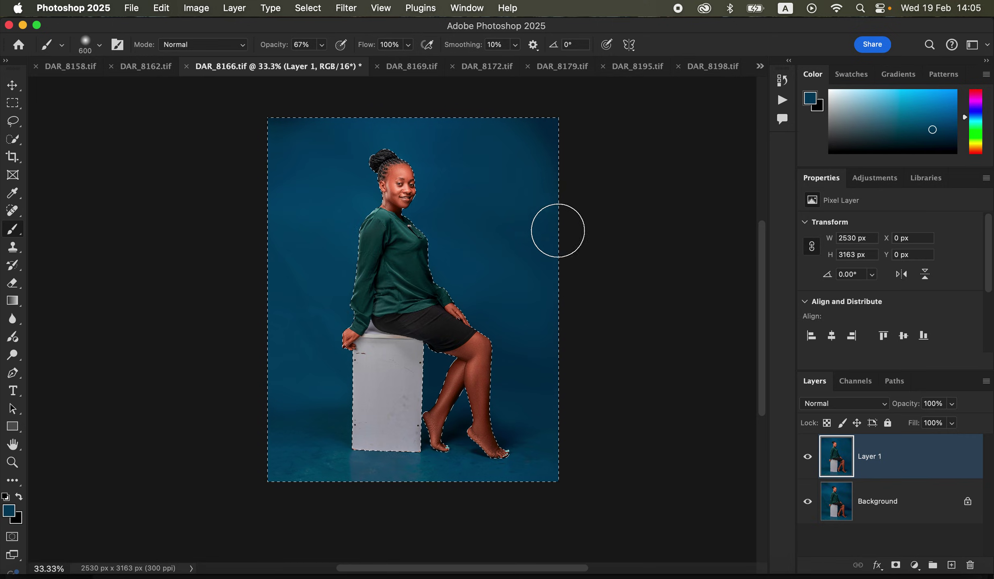
{"action": "left_click", "coordinate": [528, 160], "text": "alt"}
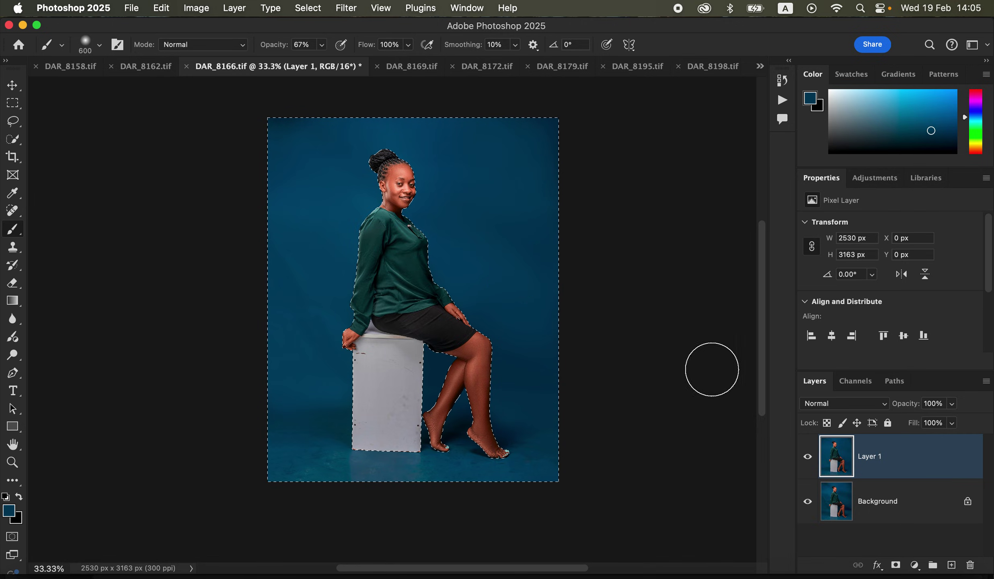
Step: Toggle Layer 1's visibility to compare the painted backdrop with the original
{"action": "left_click", "coordinate": [806, 470]}
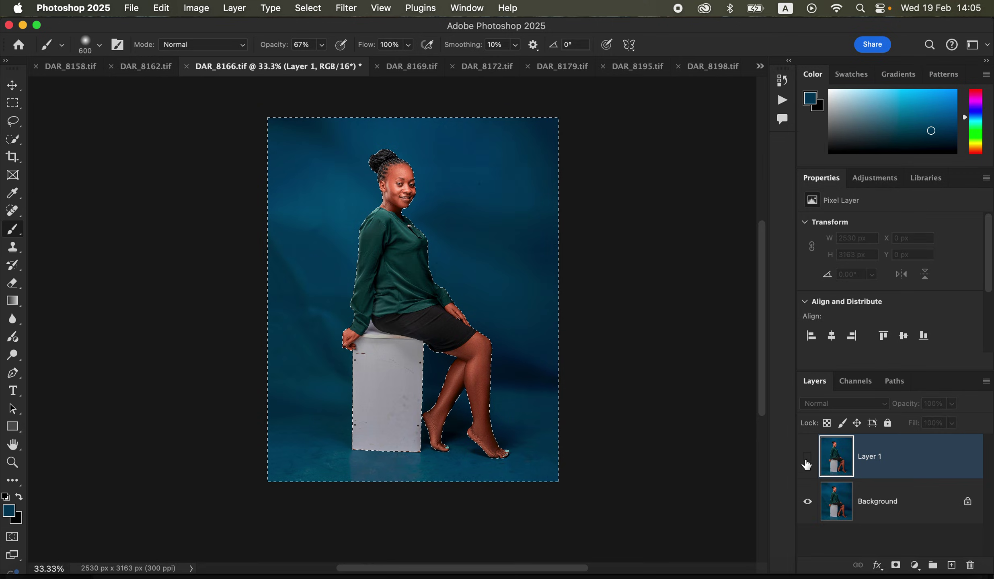
{"action": "left_click", "coordinate": [808, 469]}
{"action": "left_click", "coordinate": [809, 468]}
{"action": "left_click", "coordinate": [809, 468]}
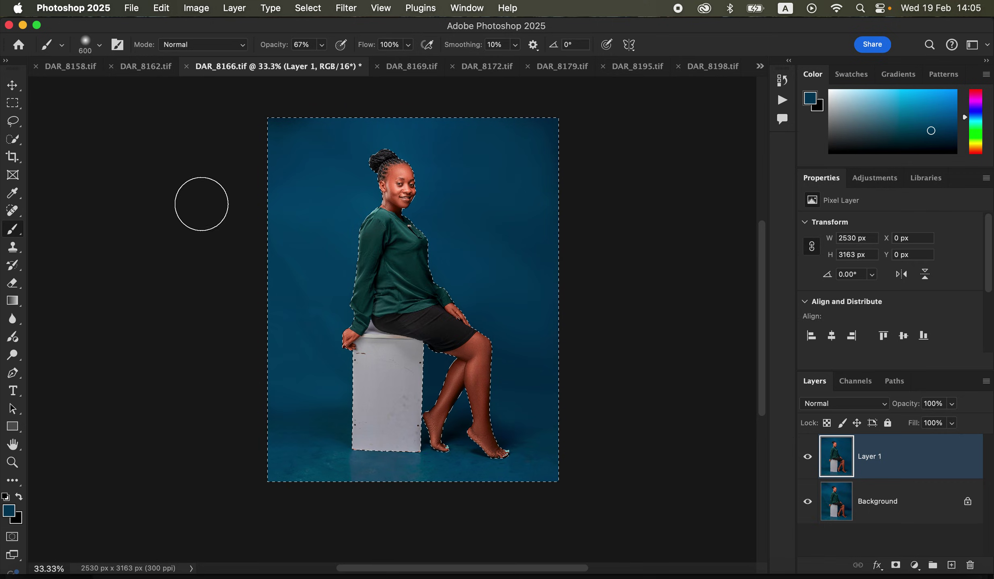
Step: Switch to the Mixer Brush and clean it so that it carries no loaded color
{"action": "right_click", "coordinate": [15, 237]}
{"action": "left_click", "coordinate": [83, 271]}
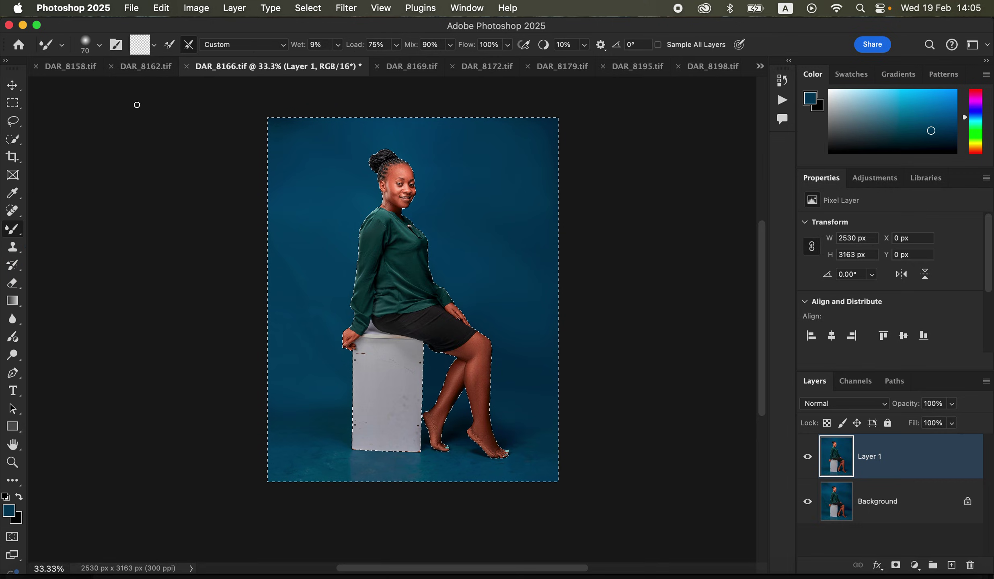
{"action": "left_click", "coordinate": [154, 45]}
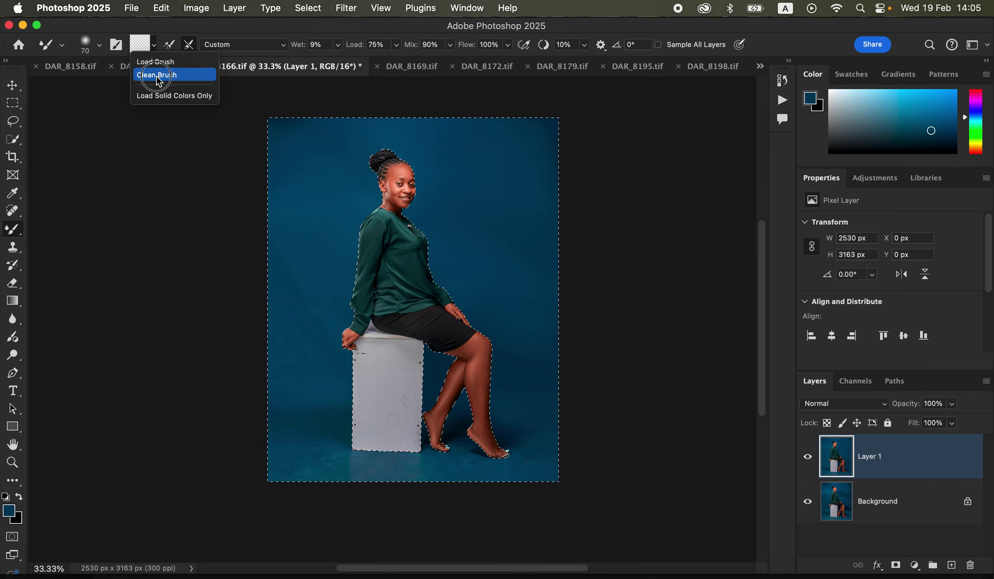
{"action": "left_click", "coordinate": [159, 77]}
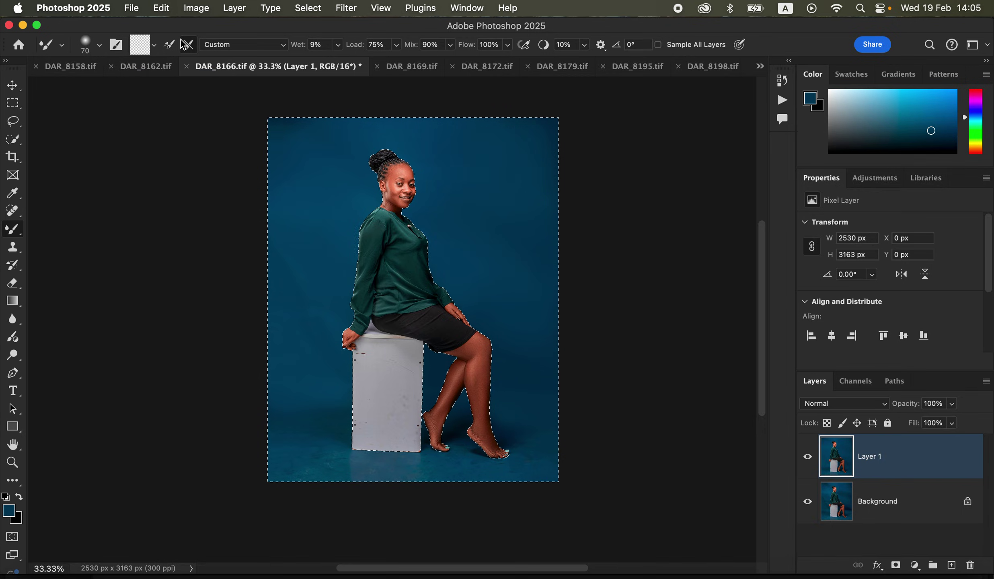
{"action": "left_click", "coordinate": [188, 44]}
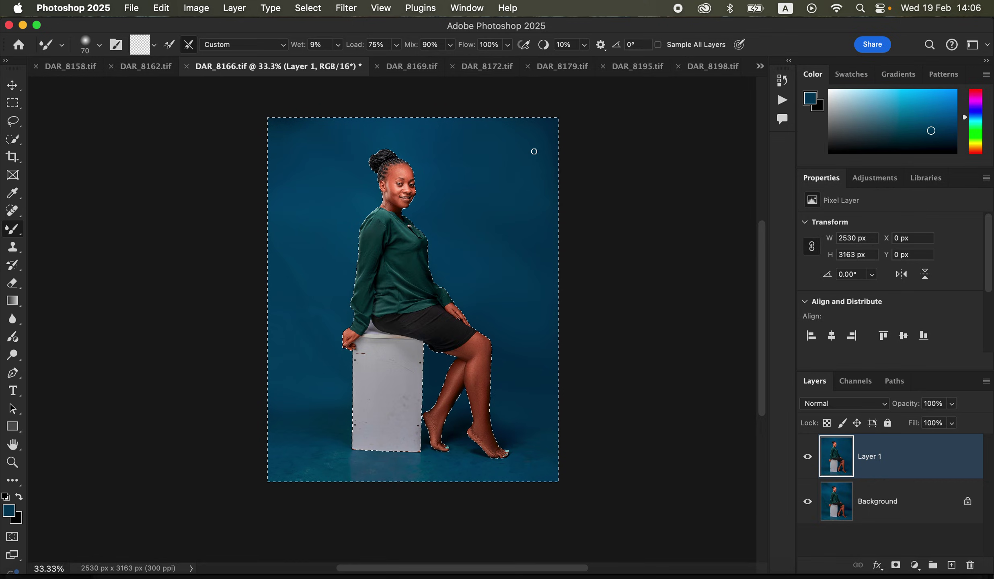
Step: Enlarge the Mixer Brush to 500 px and blend the backdrop tones in front of the woman and up above her head
{"action": "key", "text": "bracketright"}
{"action": "key", "text": "bracketright"}
{"action": "key", "text": "bracketright"}
{"action": "key", "text": "bracketright"}
{"action": "key", "text": "bracketright"}
{"action": "key", "text": "bracketright"}
{"action": "key", "text": "bracketright"}
{"action": "key", "text": "bracketright"}
{"action": "key", "text": "bracketright"}
{"action": "key", "text": "bracketright"}
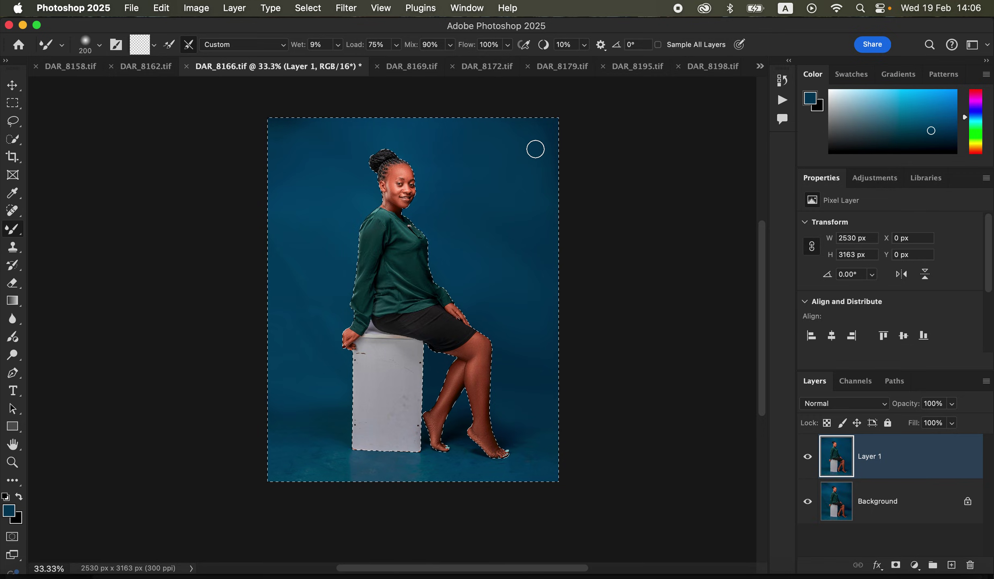
{"action": "key", "text": "bracketright"}
{"action": "mouse_move", "coordinate": [488, 152]}
{"action": "left_mouse_down"}
{"action": "mouse_move", "coordinate": [504, 154]}
{"action": "mouse_move", "coordinate": [476, 143]}
{"action": "mouse_move", "coordinate": [502, 151]}
{"action": "mouse_move", "coordinate": [490, 175]}
{"action": "left_mouse_up"}
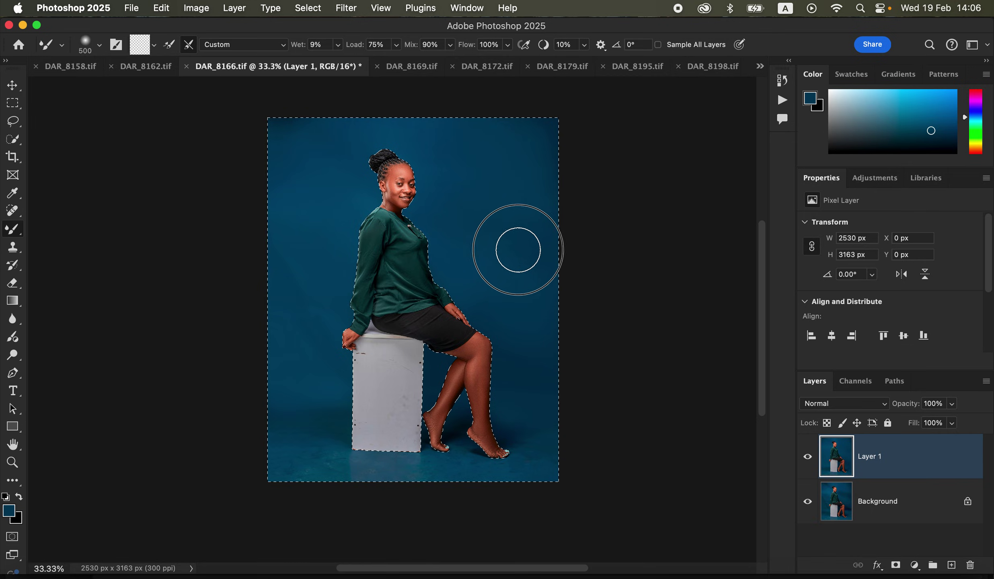
{"action": "mouse_move", "coordinate": [492, 191]}
{"action": "left_mouse_down"}
{"action": "mouse_move", "coordinate": [450, 132]}
{"action": "mouse_move", "coordinate": [493, 164]}
{"action": "mouse_move", "coordinate": [509, 147]}
{"action": "mouse_move", "coordinate": [515, 160]}
{"action": "mouse_move", "coordinate": [534, 134]}
{"action": "mouse_move", "coordinate": [545, 147]}
{"action": "mouse_move", "coordinate": [490, 228]}
{"action": "mouse_move", "coordinate": [464, 222]}
{"action": "mouse_move", "coordinate": [464, 237]}
{"action": "mouse_move", "coordinate": [436, 206]}
{"action": "mouse_move", "coordinate": [460, 232]}
{"action": "mouse_move", "coordinate": [447, 252]}
{"action": "mouse_move", "coordinate": [456, 267]}
{"action": "mouse_move", "coordinate": [518, 345]}
{"action": "mouse_move", "coordinate": [458, 263]}
{"action": "mouse_move", "coordinate": [455, 232]}
{"action": "mouse_move", "coordinate": [461, 191]}
{"action": "mouse_move", "coordinate": [477, 186]}
{"action": "mouse_move", "coordinate": [538, 185]}
{"action": "mouse_move", "coordinate": [545, 214]}
{"action": "mouse_move", "coordinate": [537, 137]}
{"action": "mouse_move", "coordinate": [549, 125]}
{"action": "mouse_move", "coordinate": [538, 135]}
{"action": "mouse_move", "coordinate": [422, 138]}
{"action": "mouse_move", "coordinate": [388, 129]}
{"action": "left_mouse_up"}
Step: Reduce the Mixer Brush to 250 px and blend the backdrop closely around the woman's head
{"action": "key", "text": "bracketleft"}
{"action": "key", "text": "bracketleft"}
{"action": "key", "text": "bracketleft"}
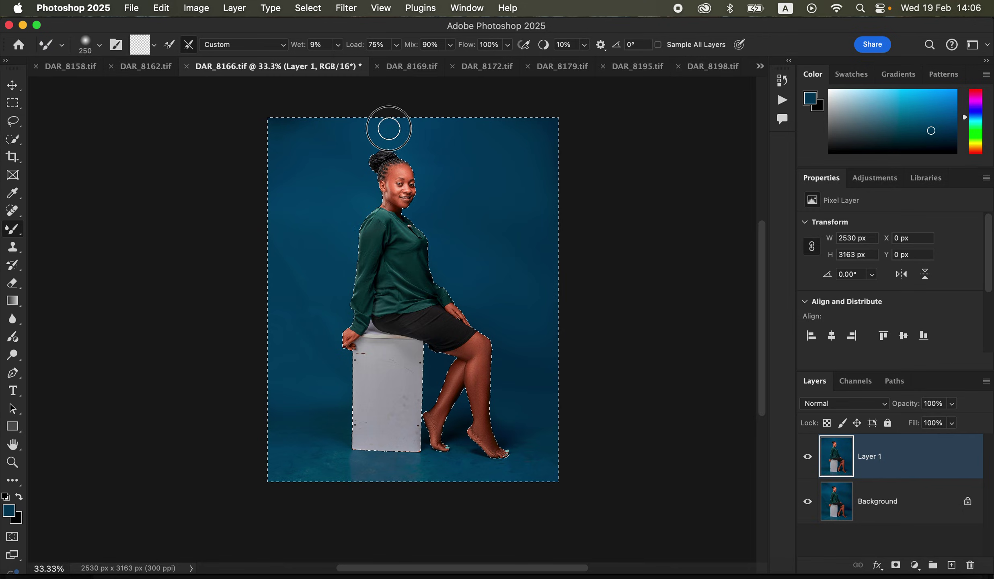
{"action": "mouse_move", "coordinate": [446, 149]}
{"action": "left_mouse_down"}
{"action": "mouse_move", "coordinate": [430, 131]}
{"action": "mouse_move", "coordinate": [378, 135]}
{"action": "left_mouse_up"}
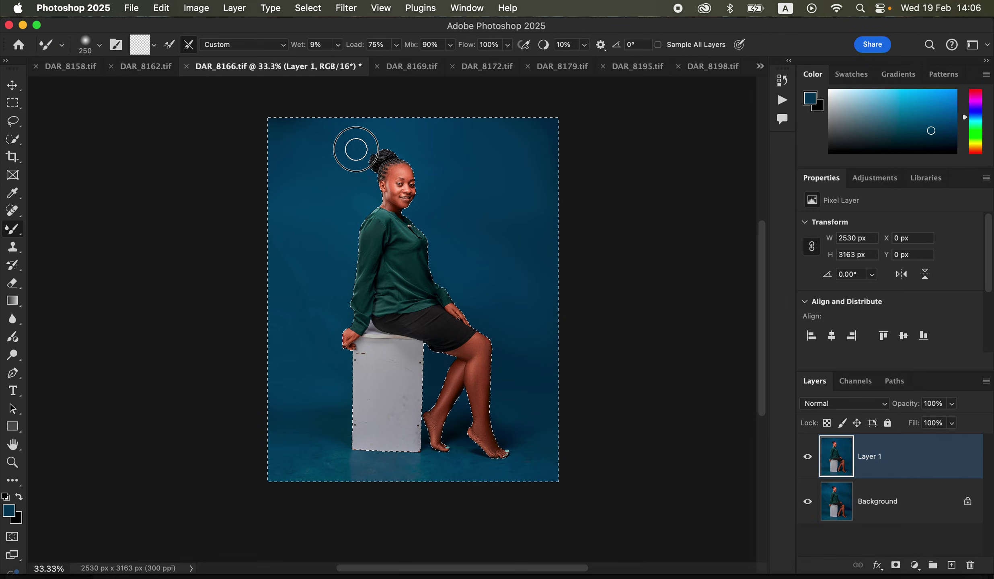
Step: Blend the backdrop behind the woman's back and in front of her knees, adjusting the brush between 250 and 400 px
{"action": "key", "text": "bracketright"}
{"action": "key", "text": "bracketright"}
{"action": "key", "text": "bracketright"}
{"action": "mouse_move", "coordinate": [333, 171]}
{"action": "left_mouse_down"}
{"action": "mouse_move", "coordinate": [318, 135]}
{"action": "mouse_move", "coordinate": [281, 138]}
{"action": "mouse_move", "coordinate": [329, 189]}
{"action": "mouse_move", "coordinate": [346, 192]}
{"action": "mouse_move", "coordinate": [321, 207]}
{"action": "mouse_move", "coordinate": [293, 260]}
{"action": "mouse_move", "coordinate": [291, 305]}
{"action": "mouse_move", "coordinate": [307, 299]}
{"action": "mouse_move", "coordinate": [306, 347]}
{"action": "mouse_move", "coordinate": [323, 384]}
{"action": "mouse_move", "coordinate": [302, 290]}
{"action": "left_mouse_up"}
{"action": "left_click_drag", "start_coordinate": [315, 238], "coordinate": [322, 233]}
{"action": "key", "text": "bracketleft"}
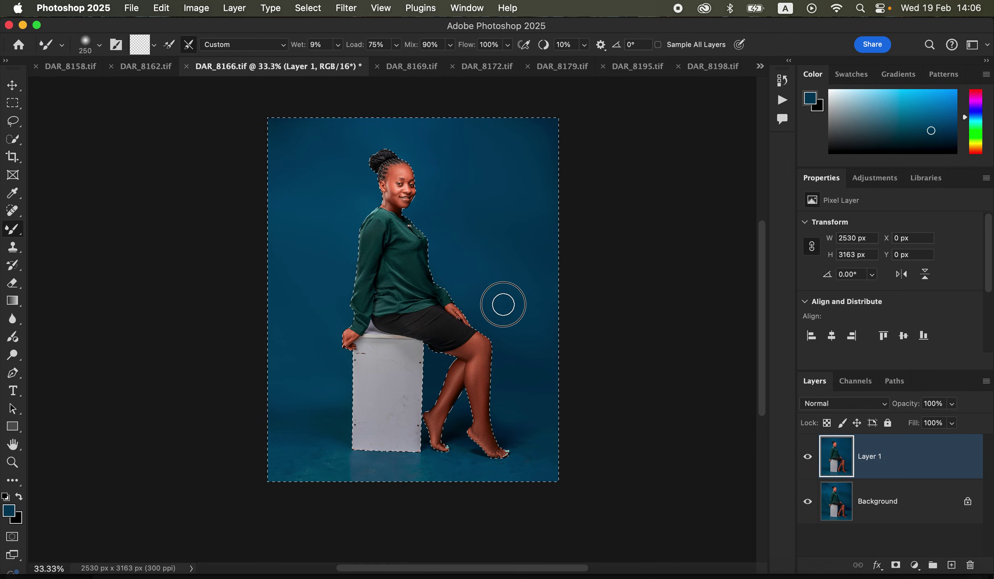
{"action": "key", "text": "bracketright"}
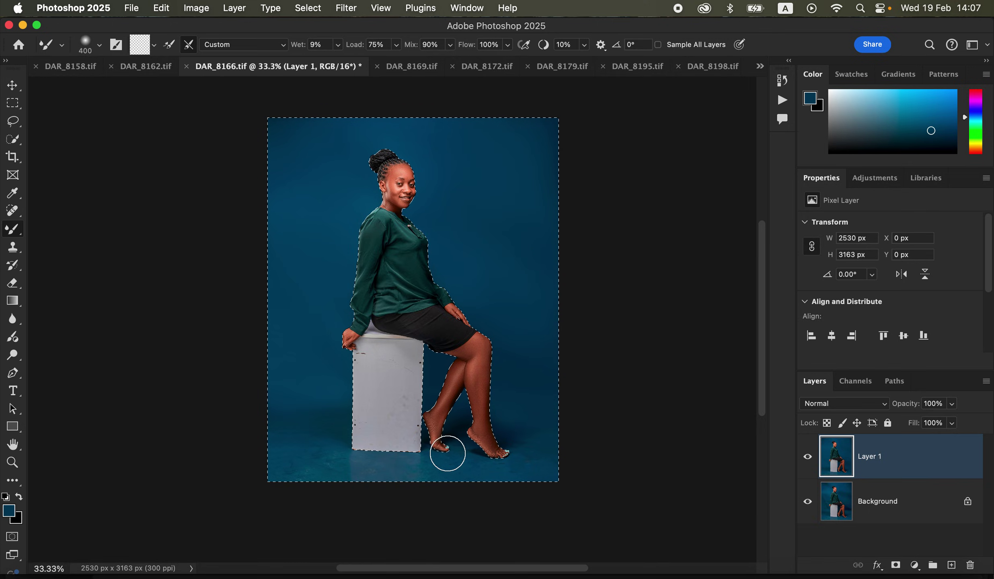
Step: Smooth the floor beneath and behind the white box with a 200 px Mixer Brush
{"action": "key", "text": "super+equal"}
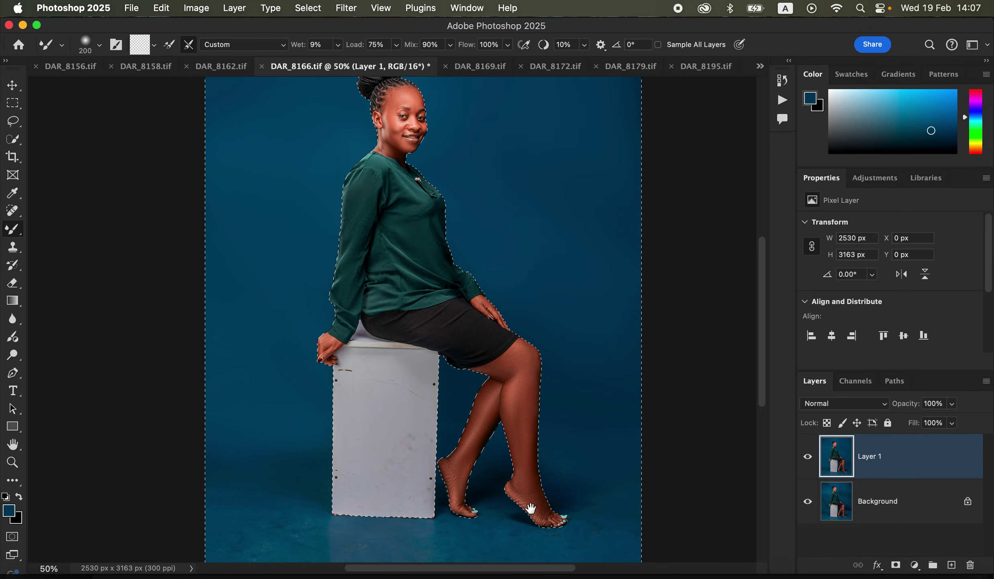
{"action": "left_click_drag", "start_coordinate": [531, 489], "coordinate": [539, 454]}
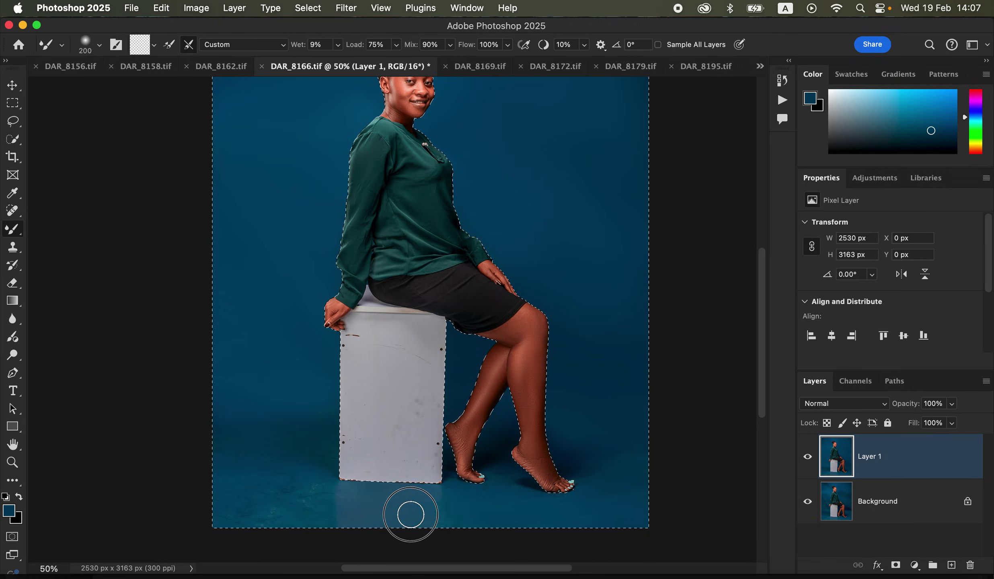
{"action": "mouse_move", "coordinate": [346, 504]}
{"action": "left_mouse_down"}
{"action": "mouse_move", "coordinate": [340, 517]}
{"action": "mouse_move", "coordinate": [308, 506]}
{"action": "mouse_move", "coordinate": [311, 482]}
{"action": "mouse_move", "coordinate": [289, 513]}
{"action": "mouse_move", "coordinate": [302, 497]}
{"action": "mouse_move", "coordinate": [275, 492]}
{"action": "mouse_move", "coordinate": [282, 513]}
{"action": "mouse_move", "coordinate": [260, 491]}
{"action": "mouse_move", "coordinate": [257, 472]}
{"action": "mouse_move", "coordinate": [300, 469]}
{"action": "left_mouse_up"}
{"action": "mouse_move", "coordinate": [240, 459]}
{"action": "left_mouse_down"}
{"action": "mouse_move", "coordinate": [238, 509]}
{"action": "mouse_move", "coordinate": [277, 520]}
{"action": "left_mouse_up"}
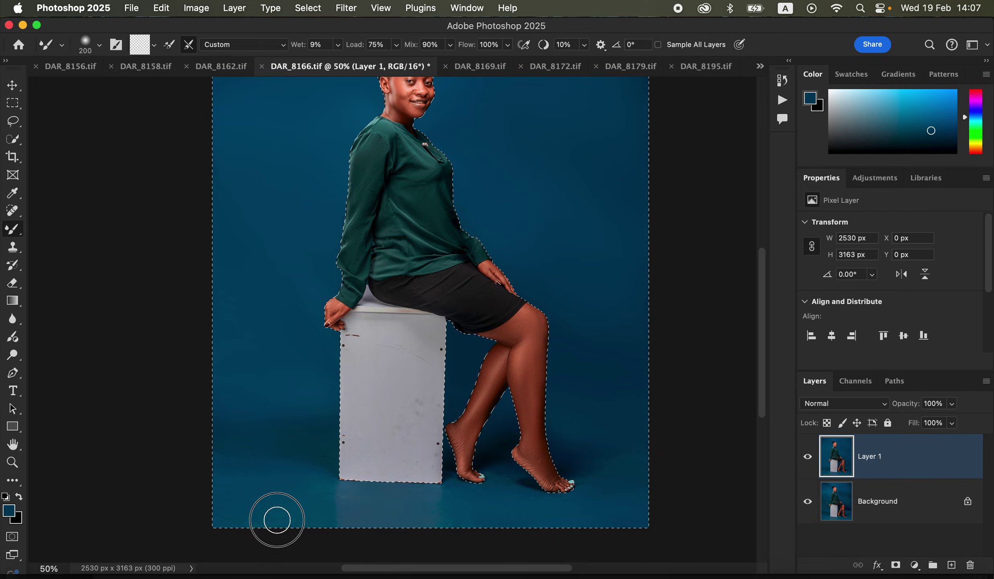
{"action": "mouse_move", "coordinate": [294, 465]}
{"action": "left_mouse_down"}
{"action": "mouse_move", "coordinate": [316, 452]}
{"action": "mouse_move", "coordinate": [240, 443]}
{"action": "mouse_move", "coordinate": [224, 496]}
{"action": "mouse_move", "coordinate": [314, 440]}
{"action": "left_mouse_up"}
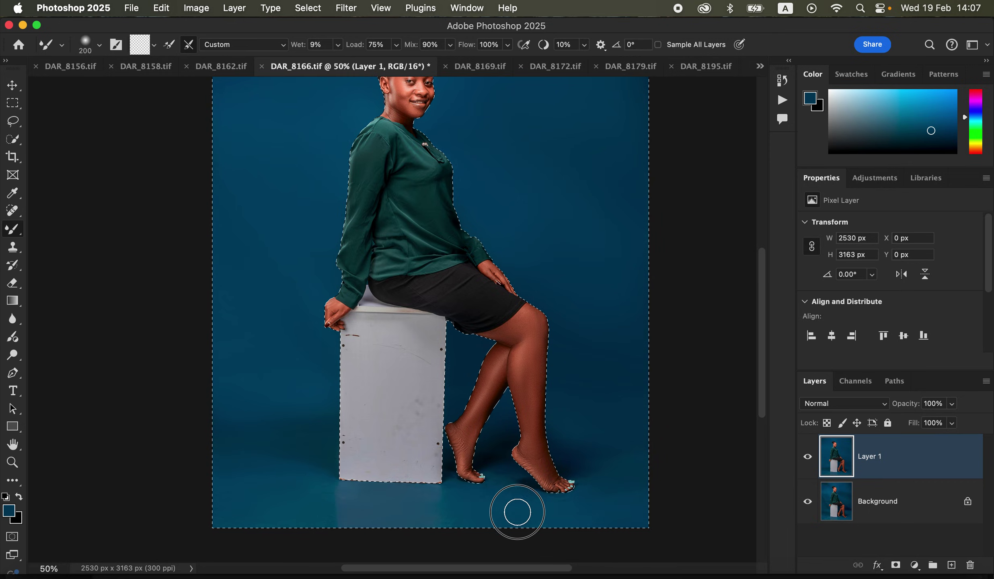
Step: Blend the floor beneath the woman's feet and the backdrop in front of her torso and legs
{"action": "mouse_move", "coordinate": [503, 487]}
{"action": "left_mouse_down"}
{"action": "mouse_move", "coordinate": [530, 515]}
{"action": "mouse_move", "coordinate": [614, 503]}
{"action": "mouse_move", "coordinate": [593, 458]}
{"action": "mouse_move", "coordinate": [635, 450]}
{"action": "mouse_move", "coordinate": [628, 428]}
{"action": "left_mouse_up"}
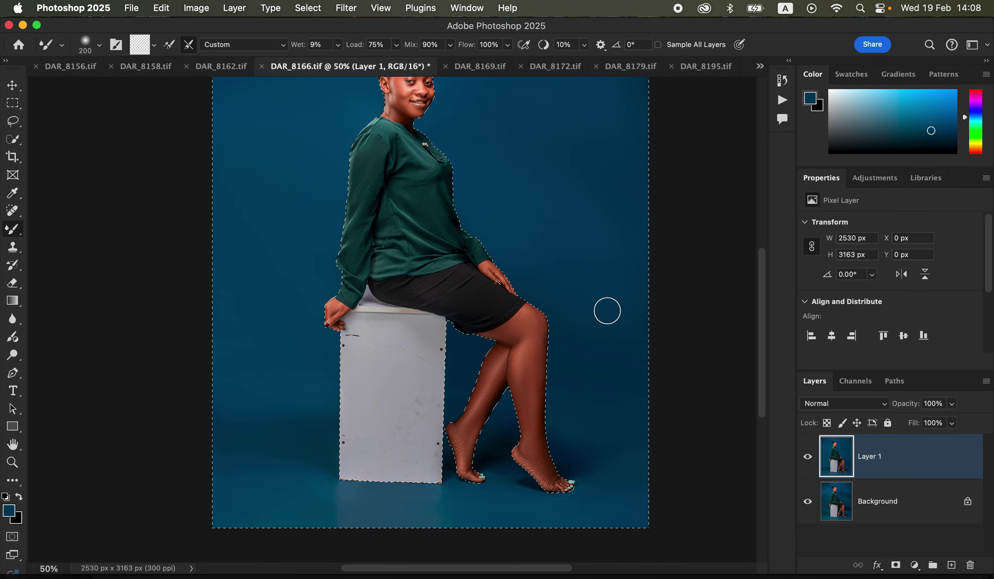
{"action": "mouse_move", "coordinate": [527, 227]}
{"action": "left_mouse_down"}
{"action": "mouse_move", "coordinate": [514, 232]}
{"action": "mouse_move", "coordinate": [519, 249]}
{"action": "left_mouse_up"}
{"action": "left_click_drag", "start_coordinate": [610, 373], "coordinate": [643, 389]}
Step: Toggle Layer 1's visibility to compare the blended floor and backdrop with the original
{"action": "left_click", "coordinate": [802, 463]}
{"action": "left_click", "coordinate": [803, 463]}
{"action": "left_click", "coordinate": [803, 463]}
{"action": "left_click", "coordinate": [803, 463]}
Step: Blend the floor's corner in front of the woman's toes
{"action": "mouse_move", "coordinate": [612, 512]}
{"action": "left_mouse_down"}
{"action": "mouse_move", "coordinate": [622, 492]}
{"action": "mouse_move", "coordinate": [613, 489]}
{"action": "mouse_move", "coordinate": [636, 486]}
{"action": "left_mouse_up"}
{"action": "key", "text": "super+minus"}
{"action": "key", "text": "super+minus"}
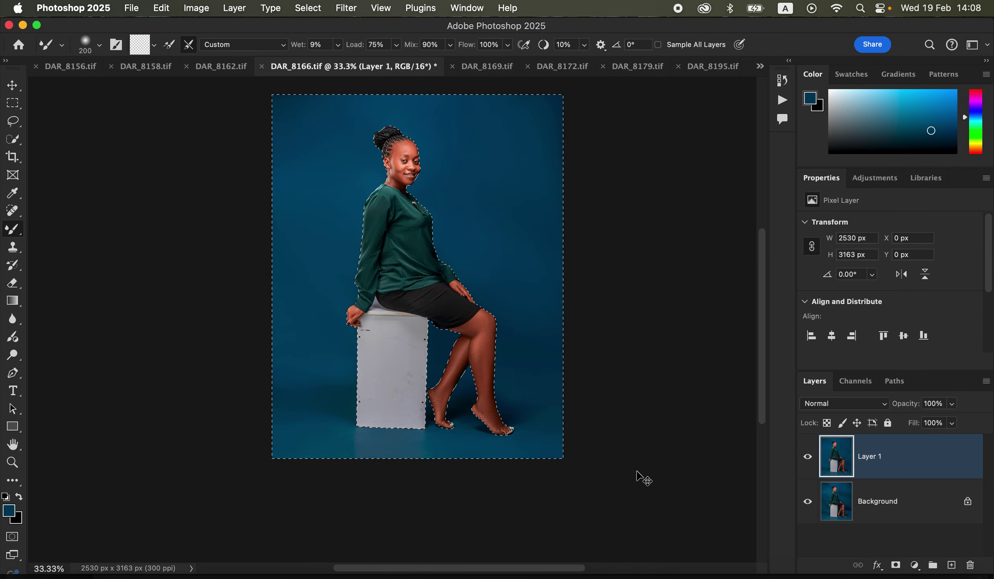
Step: Enlarge the Mixer Brush to 500 px and smooth the backdrop in front of and behind the woman
{"action": "key", "text": "super+plus"}
{"action": "key", "text": "bracketright"}
{"action": "key", "text": "bracketright"}
{"action": "key", "text": "bracketright"}
{"action": "key", "text": "bracketright"}
{"action": "mouse_move", "coordinate": [524, 224]}
{"action": "left_mouse_down"}
{"action": "mouse_move", "coordinate": [542, 238]}
{"action": "mouse_move", "coordinate": [535, 311]}
{"action": "left_mouse_up"}
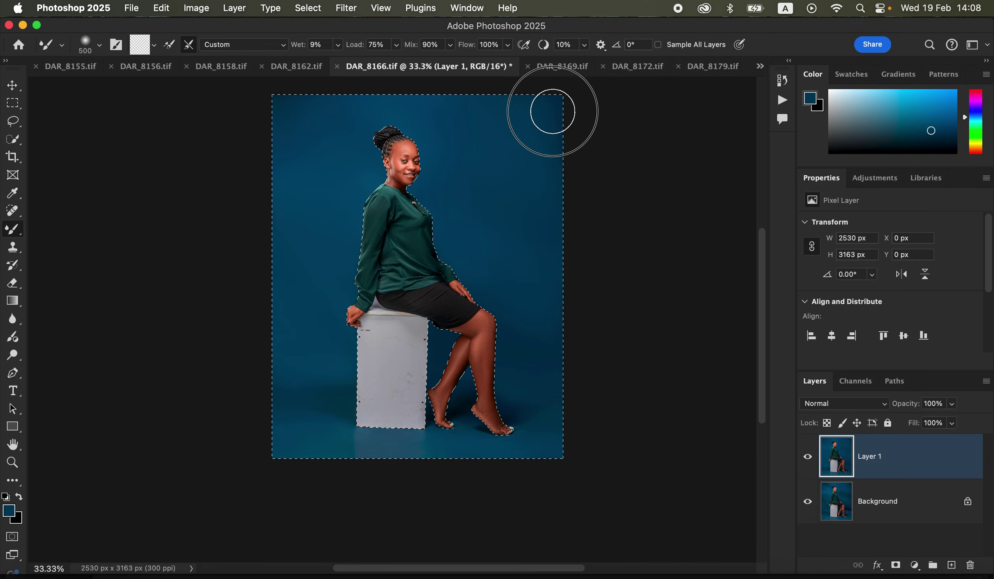
{"action": "mouse_move", "coordinate": [281, 108]}
{"action": "left_mouse_down"}
{"action": "mouse_move", "coordinate": [269, 111]}
{"action": "mouse_move", "coordinate": [304, 200]}
{"action": "mouse_move", "coordinate": [316, 174]}
{"action": "mouse_move", "coordinate": [310, 238]}
{"action": "left_mouse_up"}
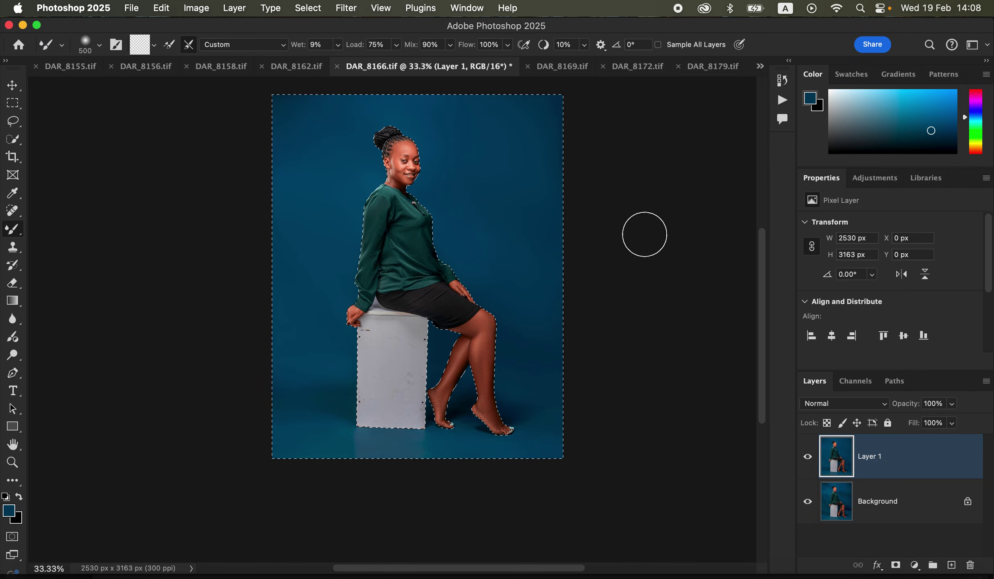
Step: Toggle Layer 1's visibility to check the whole smoothed backdrop against the original photo
{"action": "left_click", "coordinate": [808, 458]}
{"action": "left_click", "coordinate": [808, 459]}
{"action": "left_click", "coordinate": [808, 460]}
{"action": "left_click", "coordinate": [809, 459]}
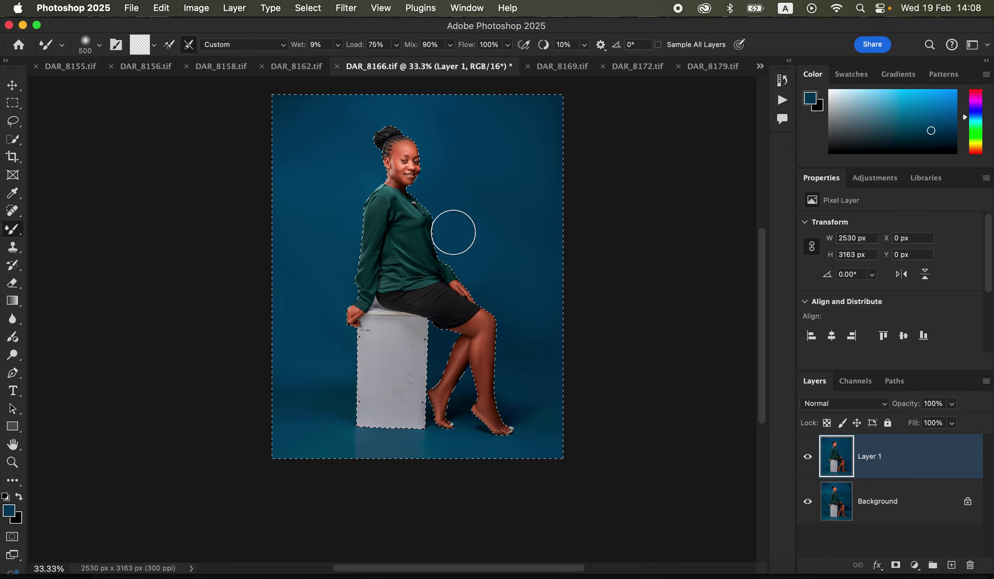
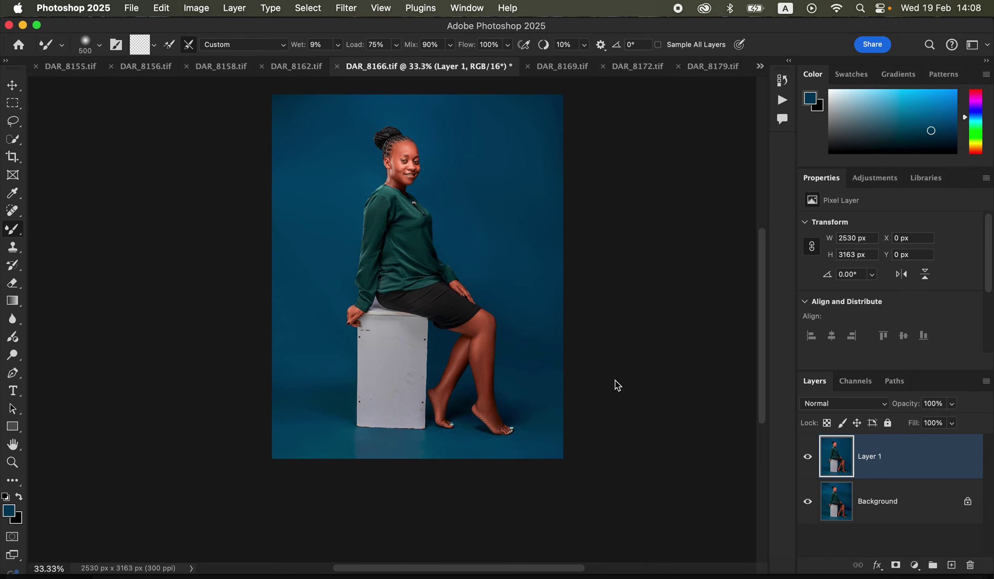
Step: Clear the selection and remove the dark holes and scratches on the white box's upper half with the Spot Healing Brush
{"action": "left_click", "coordinate": [12, 211]}
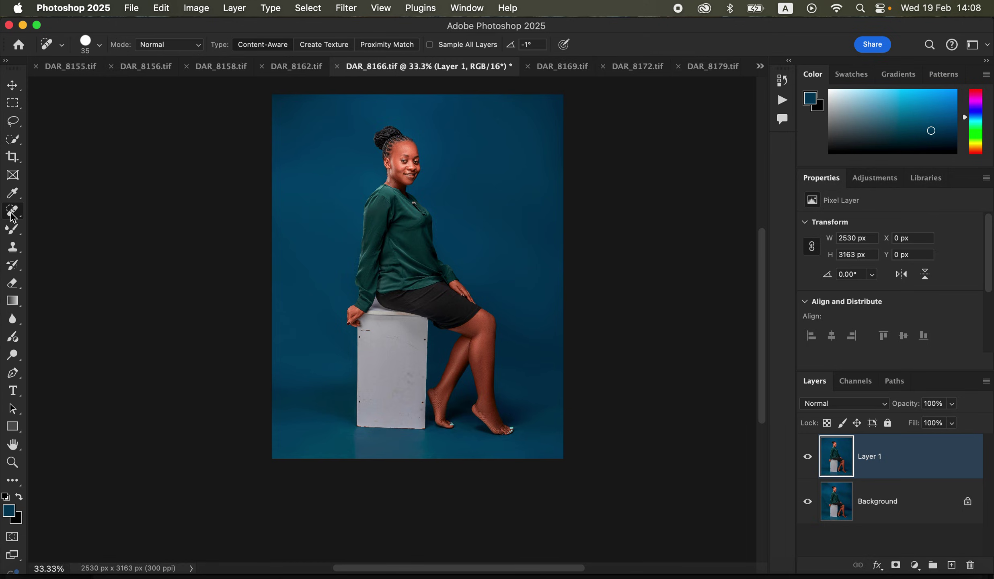
{"action": "key", "text": "super+1"}
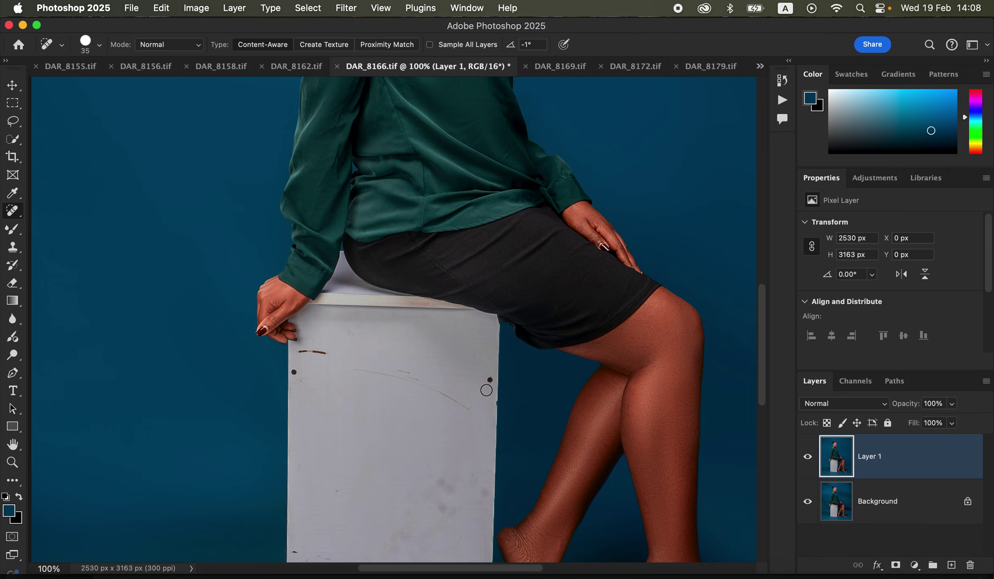
{"action": "left_click", "coordinate": [489, 381]}
{"action": "mouse_move", "coordinate": [313, 352]}
{"action": "left_mouse_down"}
{"action": "mouse_move", "coordinate": [293, 377]}
{"action": "mouse_move", "coordinate": [425, 387]}
{"action": "mouse_move", "coordinate": [451, 395]}
{"action": "mouse_move", "coordinate": [466, 418]}
{"action": "left_mouse_up"}
{"action": "left_click", "coordinate": [295, 374]}
{"action": "left_click_drag", "start_coordinate": [376, 371], "coordinate": [402, 377]}
Step: Heal the two lower holes, the smudges and the remaining small marks on the front of the white box
{"action": "left_click_drag", "start_coordinate": [482, 335], "coordinate": [487, 221]}
{"action": "left_click", "coordinate": [486, 453]}
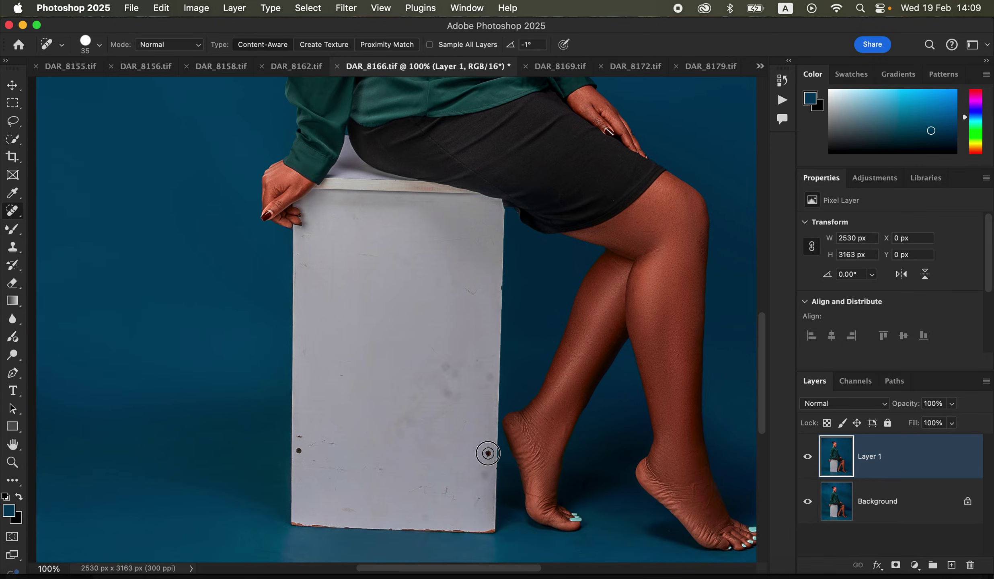
{"action": "left_click", "coordinate": [485, 473]}
{"action": "left_click", "coordinate": [300, 449]}
{"action": "left_click", "coordinate": [300, 436]}
{"action": "mouse_move", "coordinate": [449, 362]}
{"action": "left_mouse_down"}
{"action": "mouse_move", "coordinate": [451, 387]}
{"action": "mouse_move", "coordinate": [489, 370]}
{"action": "mouse_move", "coordinate": [489, 382]}
{"action": "left_mouse_up"}
{"action": "left_click", "coordinate": [473, 446]}
{"action": "left_click_drag", "start_coordinate": [408, 426], "coordinate": [409, 442]}
{"action": "left_click_drag", "start_coordinate": [325, 450], "coordinate": [334, 458]}
{"action": "mouse_move", "coordinate": [404, 278]}
{"action": "left_mouse_down"}
{"action": "mouse_move", "coordinate": [429, 256]}
{"action": "mouse_move", "coordinate": [442, 259]}
{"action": "mouse_move", "coordinate": [463, 310]}
{"action": "left_mouse_up"}
Step: Toggle Layer 1's visibility to compare the healed white box with the original
{"action": "left_click", "coordinate": [808, 456]}
{"action": "left_click", "coordinate": [808, 456]}
{"action": "left_click", "coordinate": [807, 457]}
{"action": "left_click", "coordinate": [808, 462]}
Step: Blend the remaining stains on the white box's front with a 100 px Mixer Brush
{"action": "left_click", "coordinate": [14, 230]}
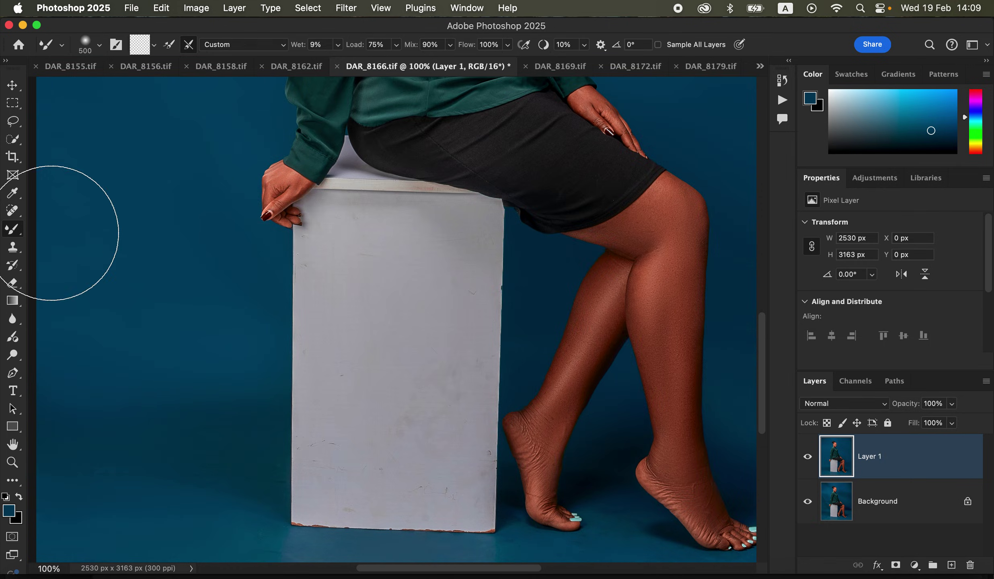
{"action": "key", "text": "bracketleft"}
{"action": "key", "text": "bracketleft"}
{"action": "key", "text": "bracketleft"}
{"action": "key", "text": "bracketleft"}
{"action": "key", "text": "bracketleft"}
{"action": "key", "text": "bracketleft"}
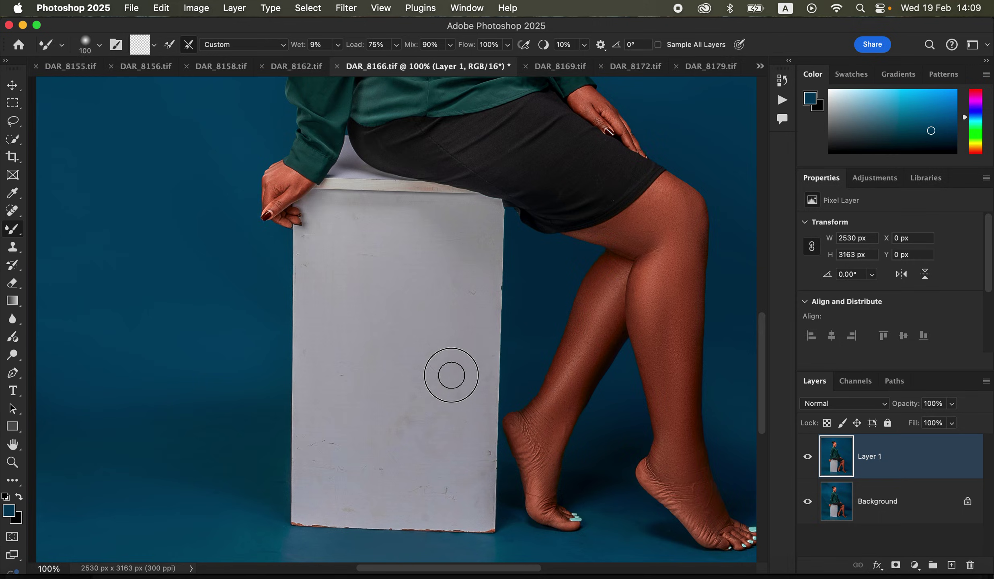
{"action": "mouse_move", "coordinate": [436, 380]}
{"action": "left_mouse_down"}
{"action": "mouse_move", "coordinate": [403, 457]}
{"action": "mouse_move", "coordinate": [392, 437]}
{"action": "mouse_move", "coordinate": [373, 434]}
{"action": "mouse_move", "coordinate": [321, 459]}
{"action": "mouse_move", "coordinate": [330, 479]}
{"action": "mouse_move", "coordinate": [370, 502]}
{"action": "mouse_move", "coordinate": [461, 472]}
{"action": "left_mouse_up"}
{"action": "mouse_move", "coordinate": [437, 352]}
{"action": "left_mouse_down"}
{"action": "mouse_move", "coordinate": [439, 279]}
{"action": "mouse_move", "coordinate": [422, 255]}
{"action": "mouse_move", "coordinate": [388, 278]}
{"action": "mouse_move", "coordinate": [363, 250]}
{"action": "mouse_move", "coordinate": [320, 267]}
{"action": "mouse_move", "coordinate": [415, 269]}
{"action": "mouse_move", "coordinate": [454, 256]}
{"action": "mouse_move", "coordinate": [470, 314]}
{"action": "mouse_move", "coordinate": [474, 280]}
{"action": "mouse_move", "coordinate": [477, 355]}
{"action": "mouse_move", "coordinate": [443, 445]}
{"action": "mouse_move", "coordinate": [424, 463]}
{"action": "mouse_move", "coordinate": [463, 462]}
{"action": "mouse_move", "coordinate": [464, 495]}
{"action": "mouse_move", "coordinate": [344, 469]}
{"action": "mouse_move", "coordinate": [325, 424]}
{"action": "mouse_move", "coordinate": [322, 472]}
{"action": "mouse_move", "coordinate": [361, 261]}
{"action": "mouse_move", "coordinate": [370, 240]}
{"action": "mouse_move", "coordinate": [418, 238]}
{"action": "left_mouse_up"}
Step: View the whole portrait and toggle Layer 1's visibility to compare the retouched image with the original
{"action": "key", "text": "super+minus"}
{"action": "key", "text": "super+minus"}
{"action": "key", "text": "super+minus"}
{"action": "key", "text": "super+minus"}
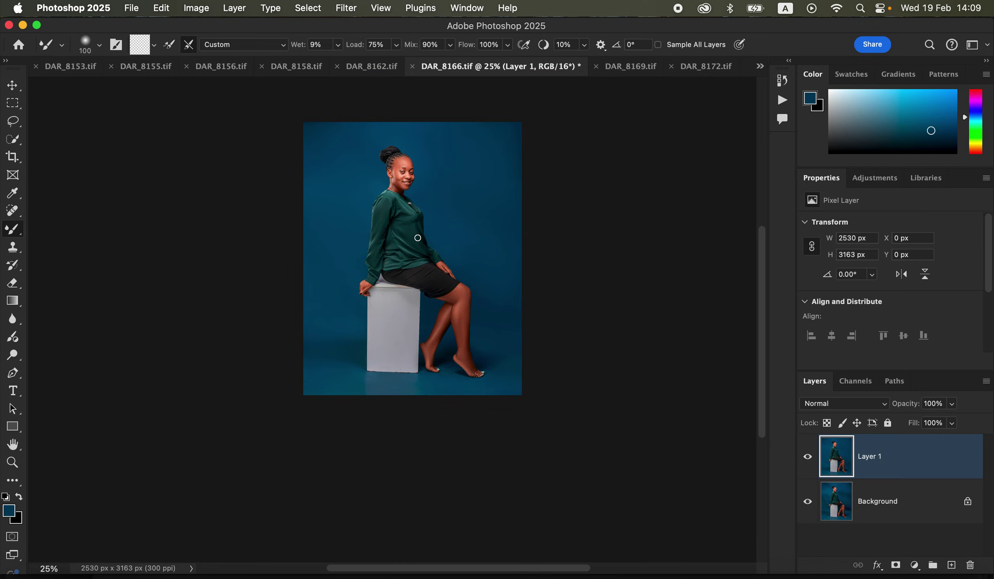
{"action": "left_click", "coordinate": [813, 460]}
{"action": "left_click", "coordinate": [814, 461]}
{"action": "left_click", "coordinate": [816, 462]}
{"action": "left_click", "coordinate": [808, 457]}
Step: Add a Selective Color adjustment layer above Layer 1 and target its Whites
{"action": "left_click", "coordinate": [915, 566]}
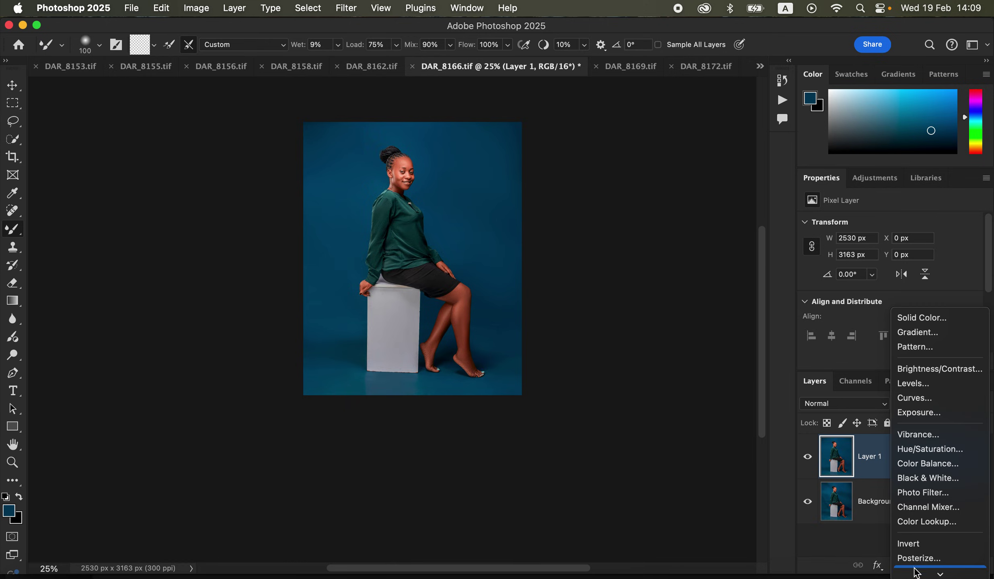
{"action": "left_click", "coordinate": [928, 572]}
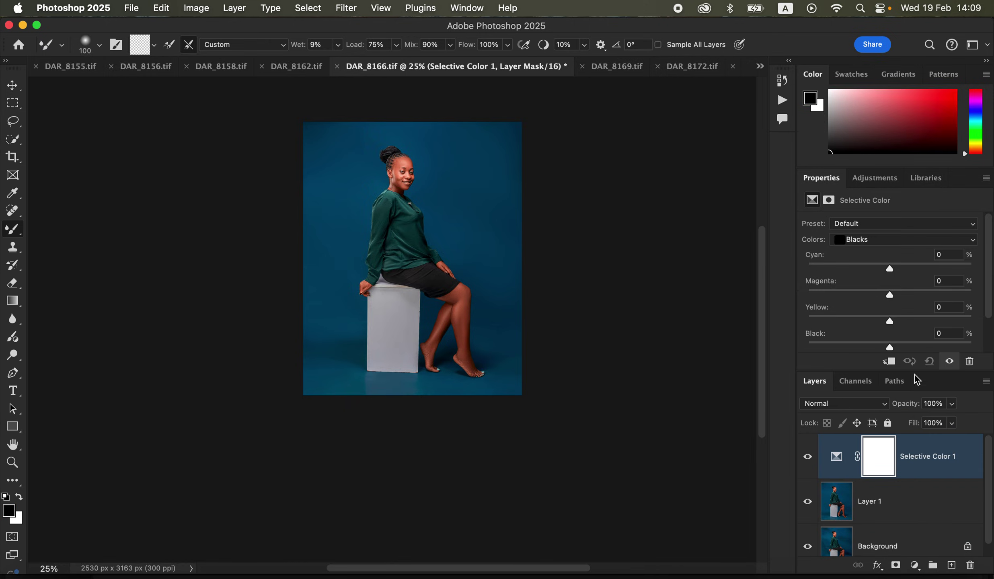
{"action": "left_click", "coordinate": [904, 242]}
{"action": "left_click", "coordinate": [897, 219]}
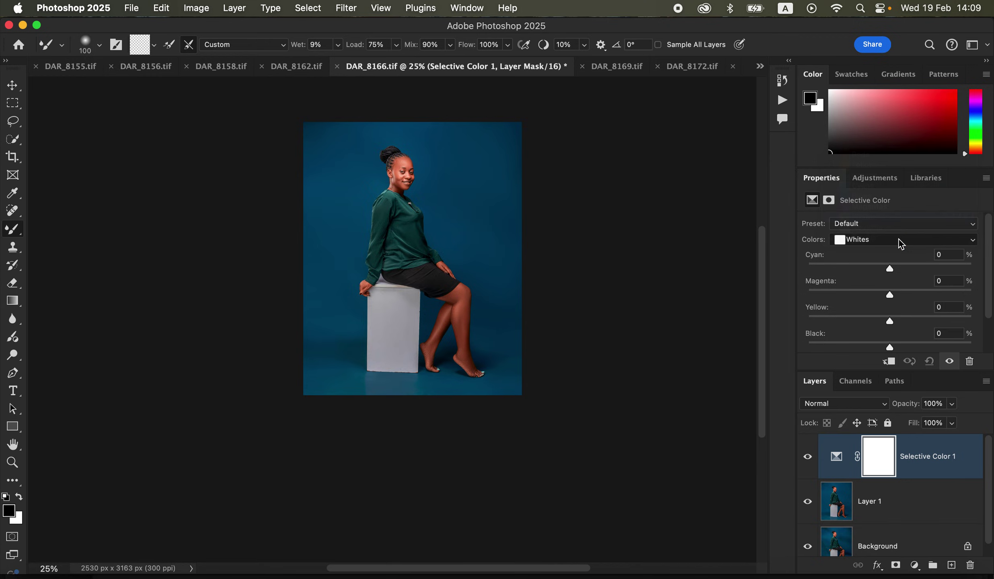
Step: Try lowering the yellow in the Whites and reset the Selective Color adjustment
{"action": "mouse_move", "coordinate": [893, 321]}
{"action": "left_mouse_down"}
{"action": "mouse_move", "coordinate": [934, 317]}
{"action": "mouse_move", "coordinate": [806, 312]}
{"action": "mouse_move", "coordinate": [883, 314]}
{"action": "mouse_move", "coordinate": [883, 322]}
{"action": "left_mouse_up"}
{"action": "left_click", "coordinate": [930, 361]}
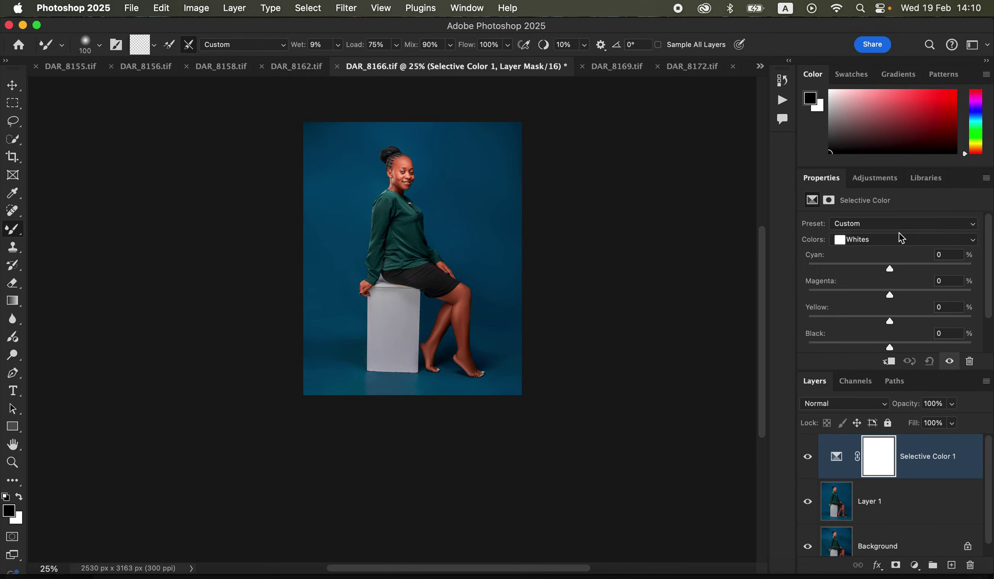